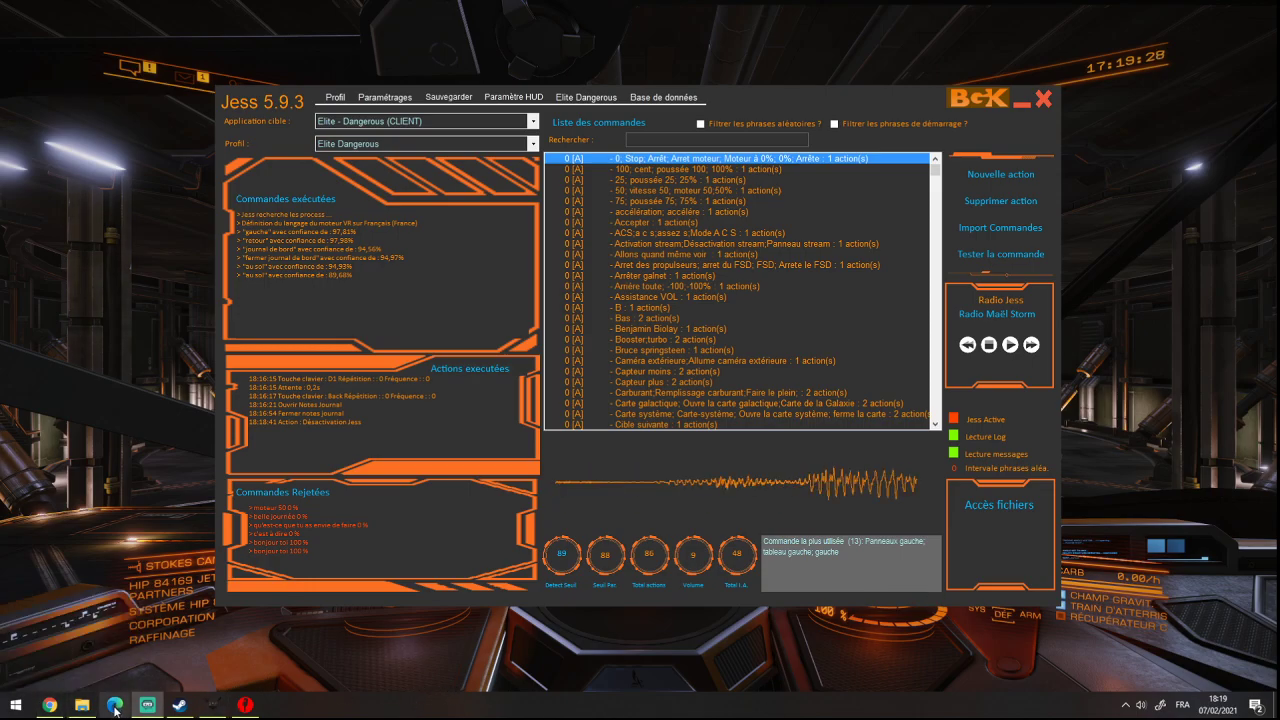
Step: Locate the RSSolo4FrenchVirginie.exe voice installer in the Jess folder and check its file details, then return to Jess
click(83, 706)
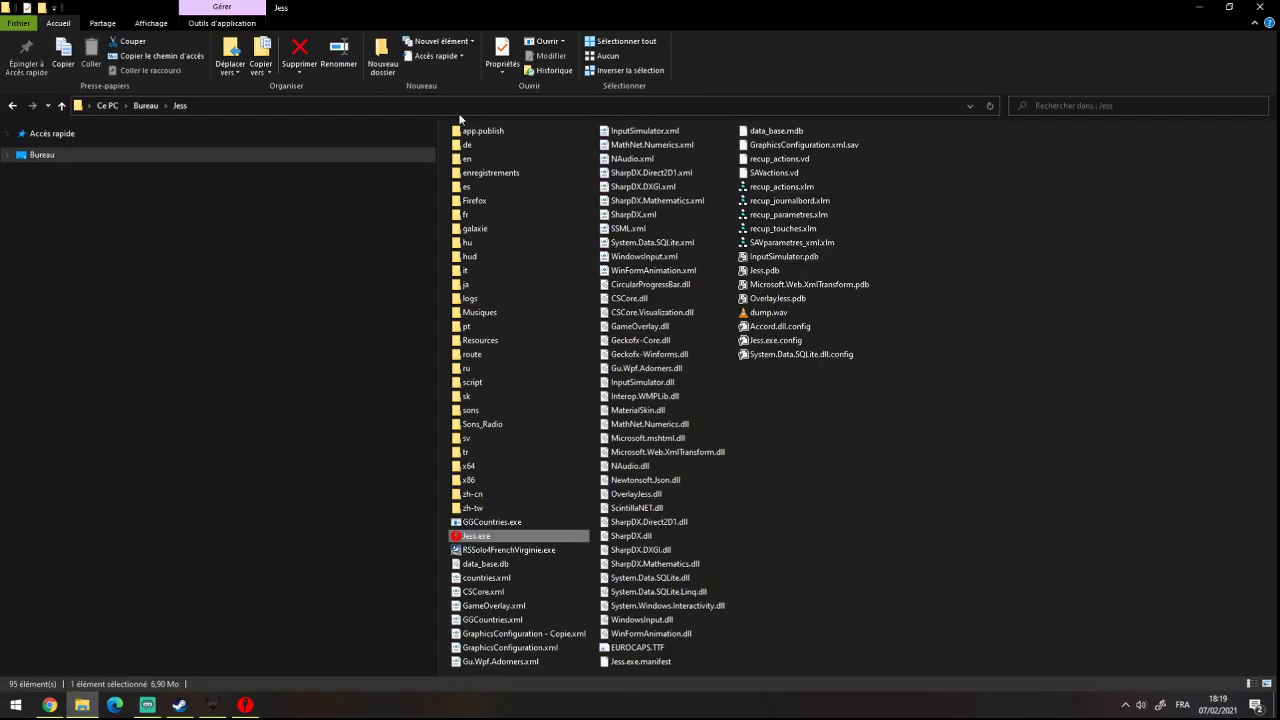
click(452, 550)
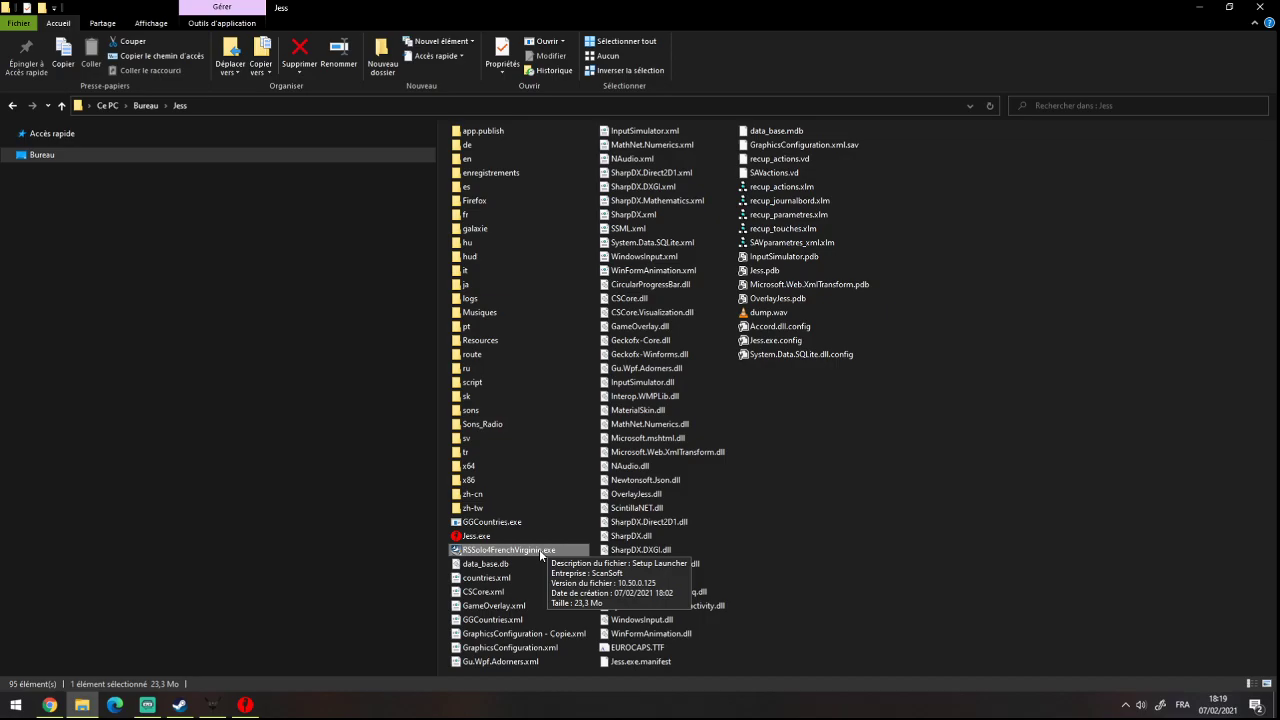
click(1199, 7)
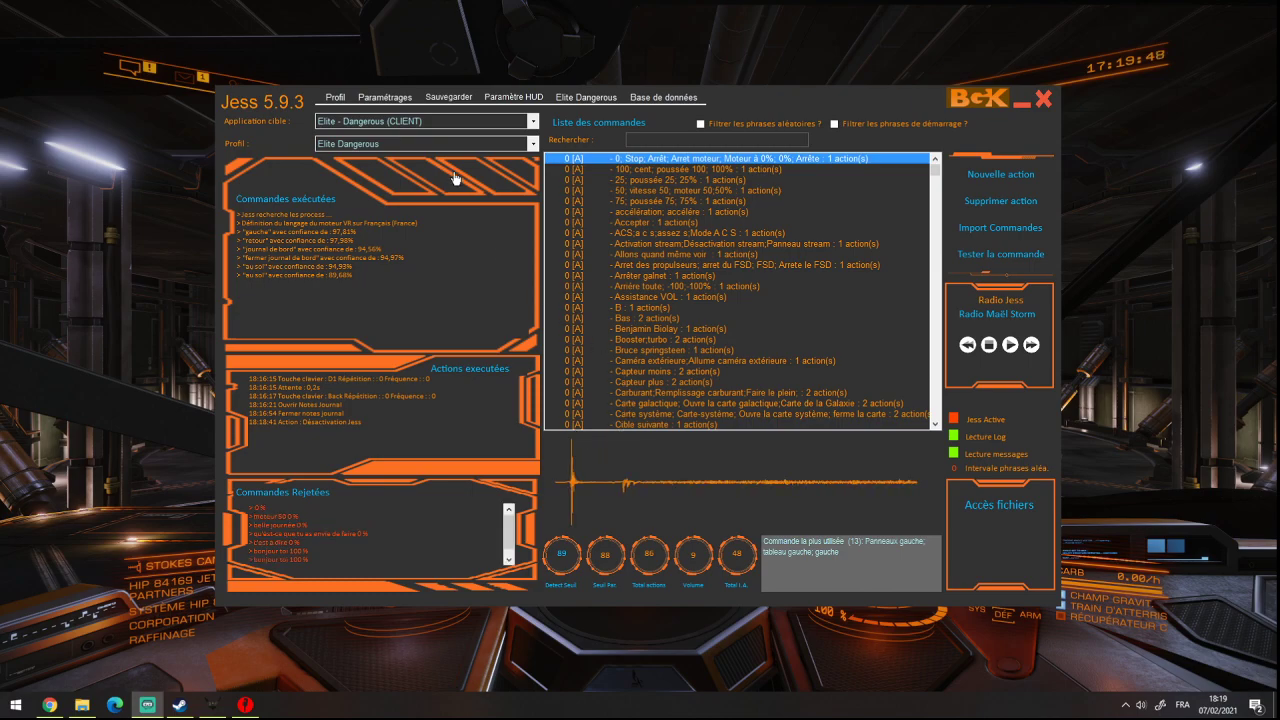
Step: Read the Jess version notes, including the V 5.9.3 changes, and close them
click(384, 97)
click(392, 141)
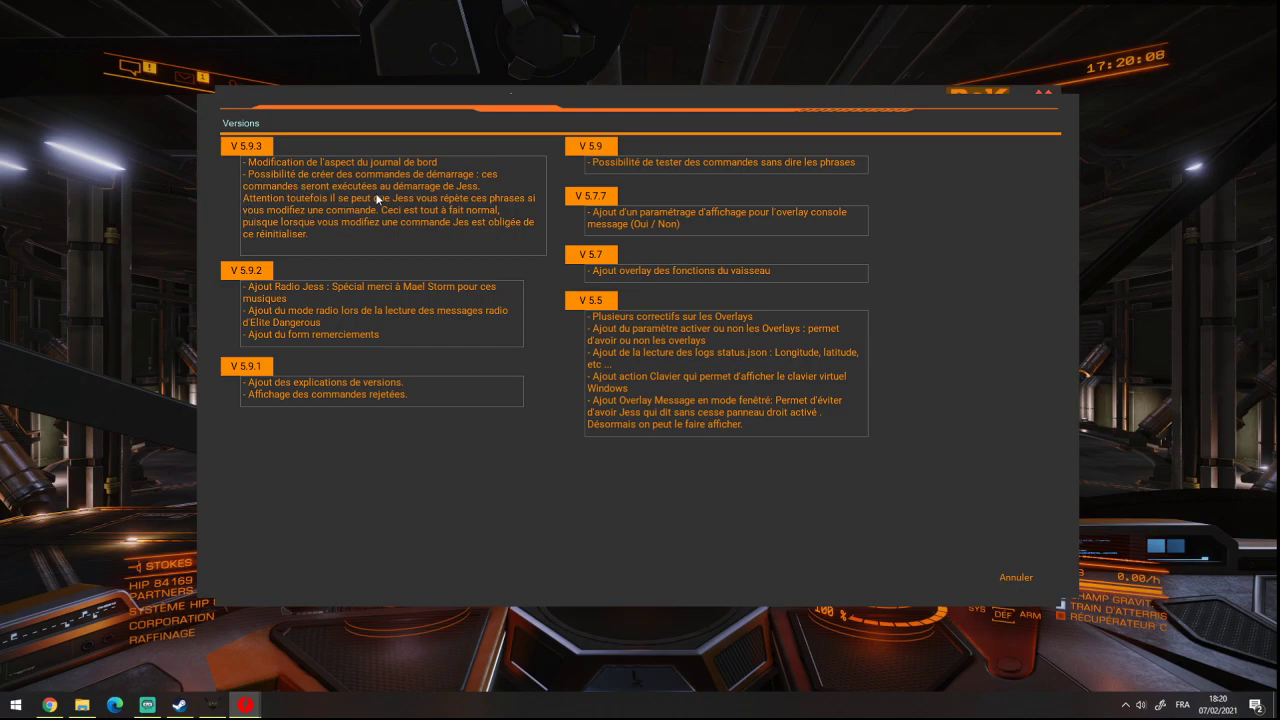
click(1014, 579)
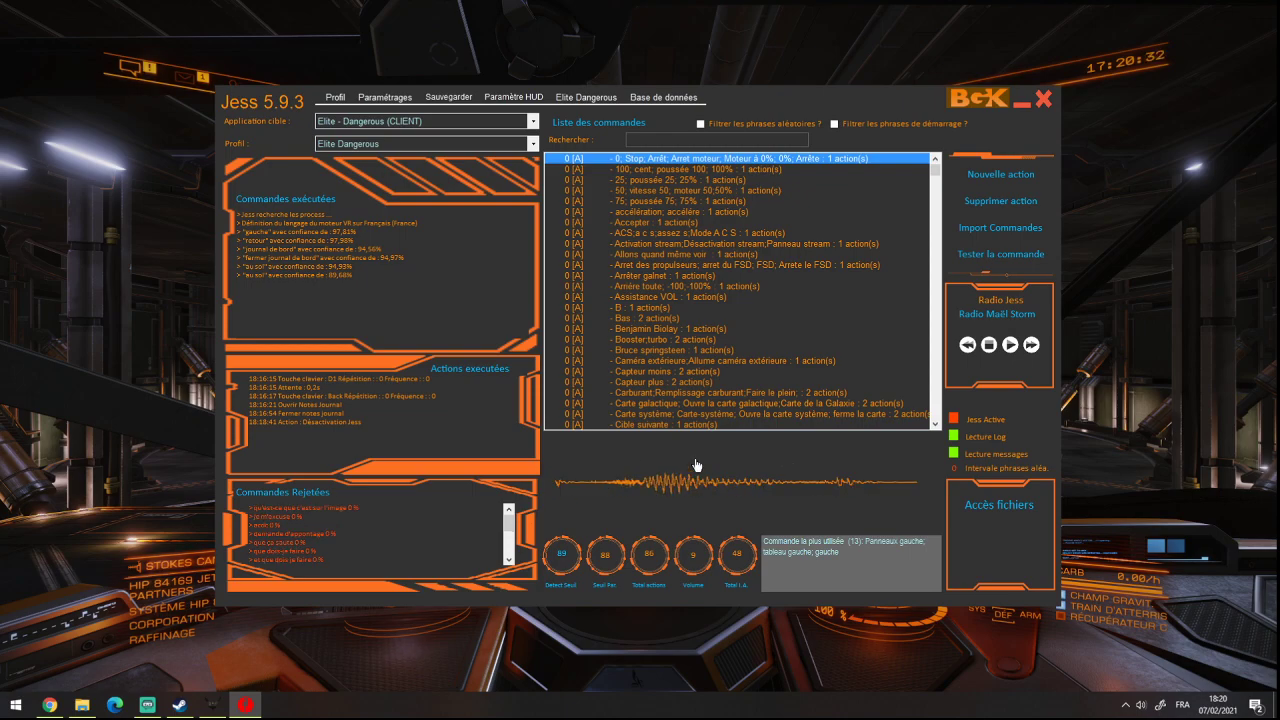
Step: Search the command list for "bonj" and review the script of the "Bonjour; Bonjour toi; Ordinateur; Salut;Coucou" command without changing it
click(691, 139)
text(bonj)
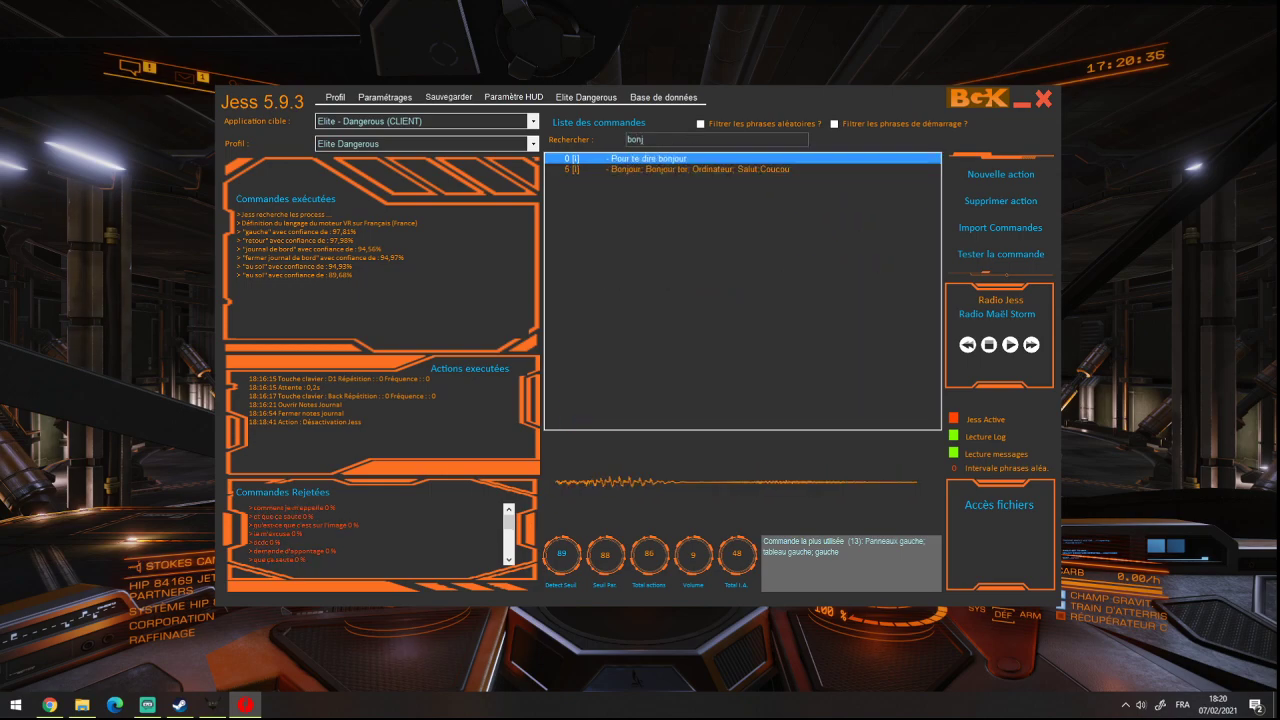
click(654, 171)
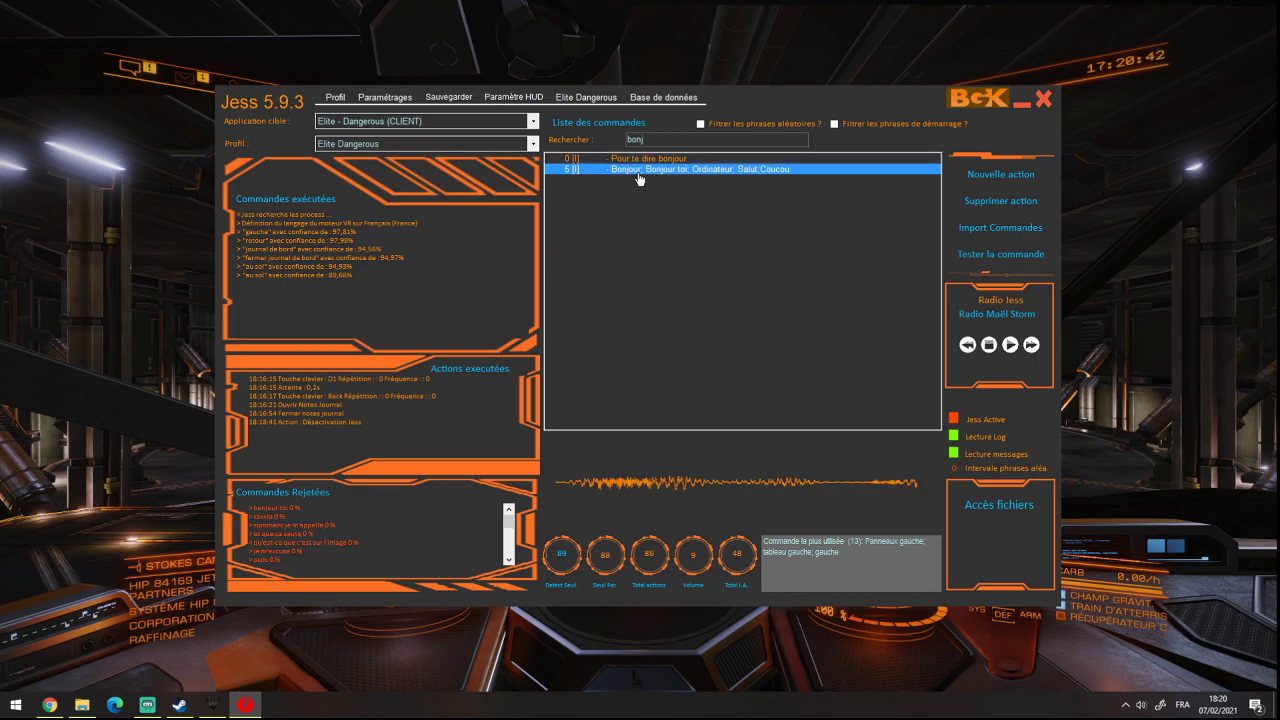
double_click(638, 170)
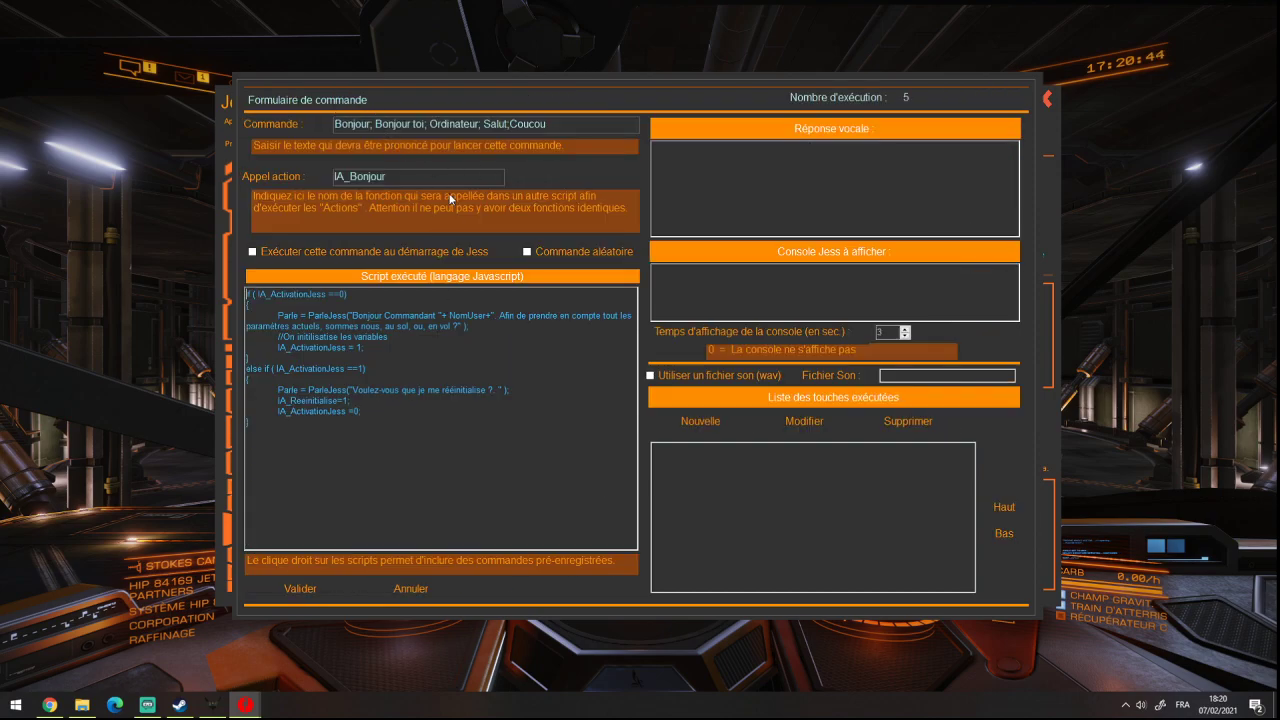
drag(254, 294, 634, 316)
drag(325, 326, 463, 326)
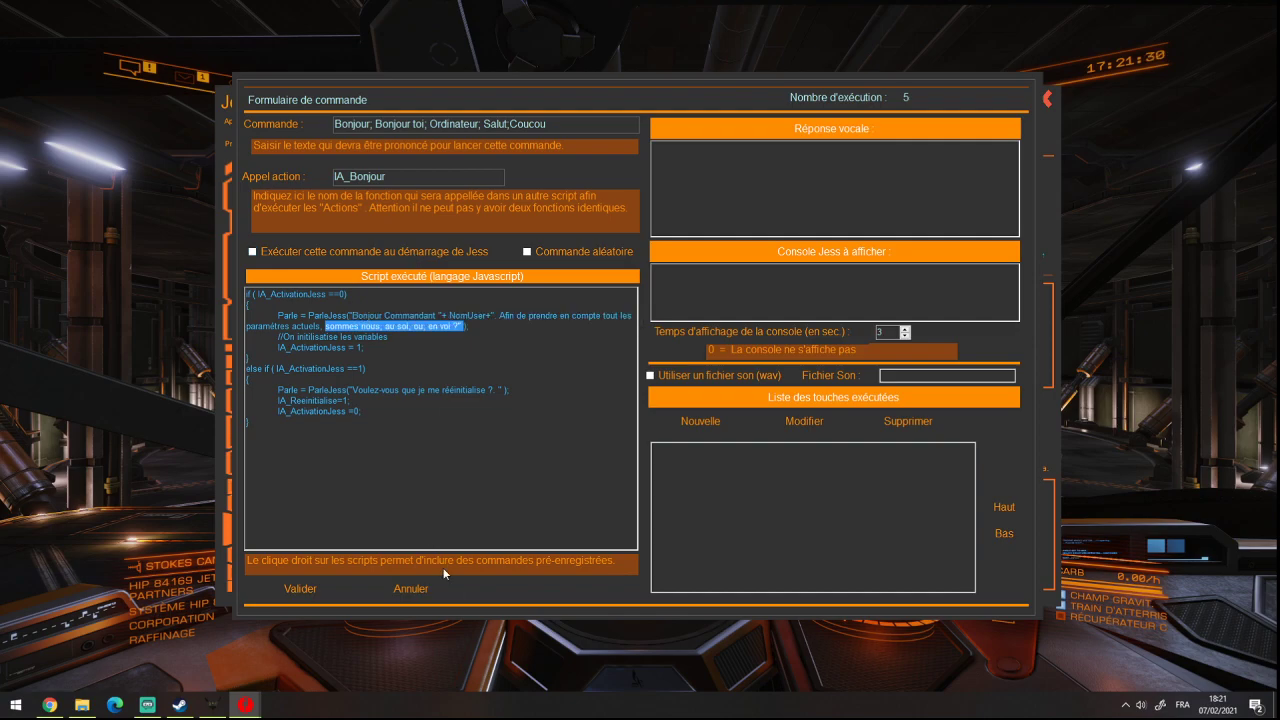
click(420, 586)
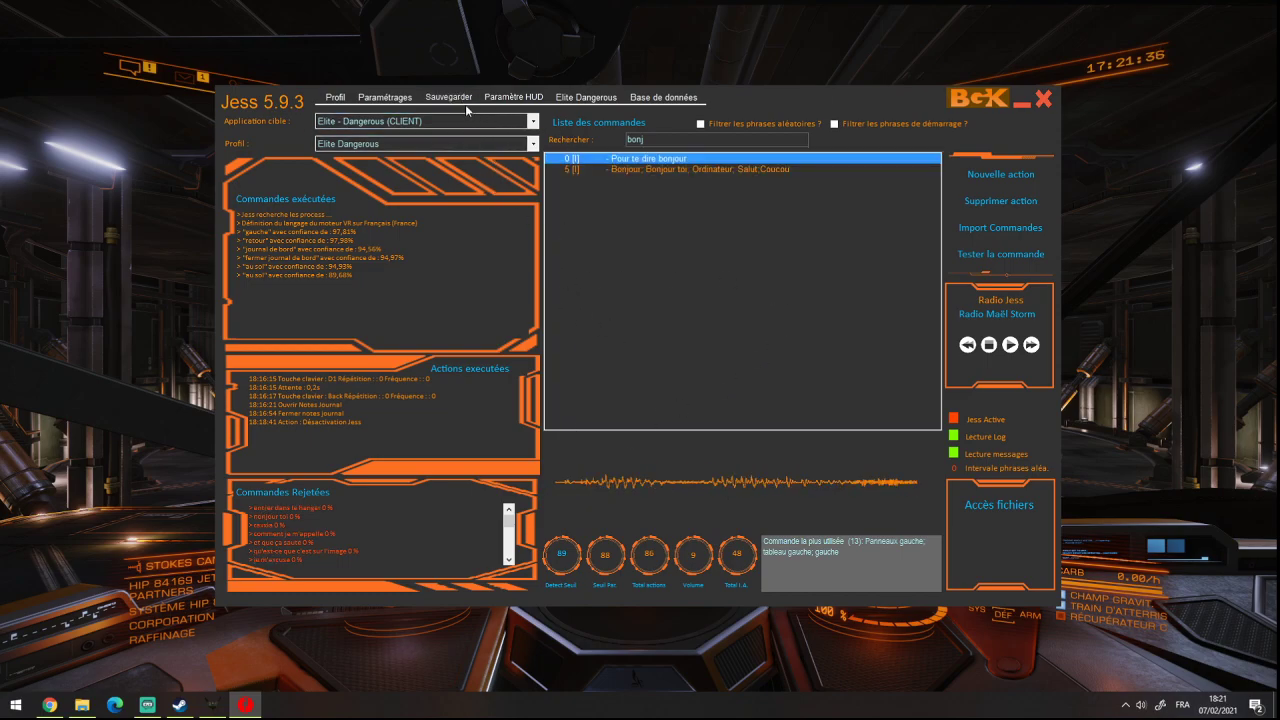
Step: Set the "Bonjour; Bonjour toi; Ordinateur; Salut;Coucou" command to execute at Jess startup and validate the form
double_click(658, 170)
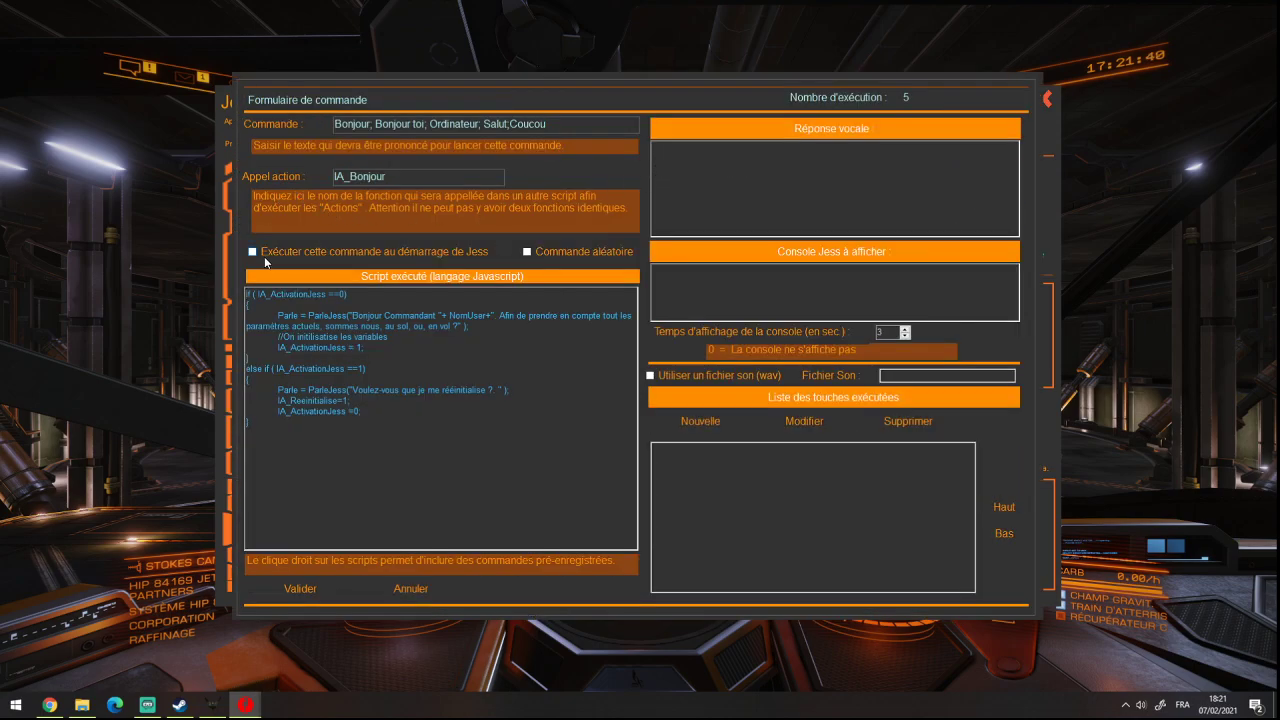
click(258, 255)
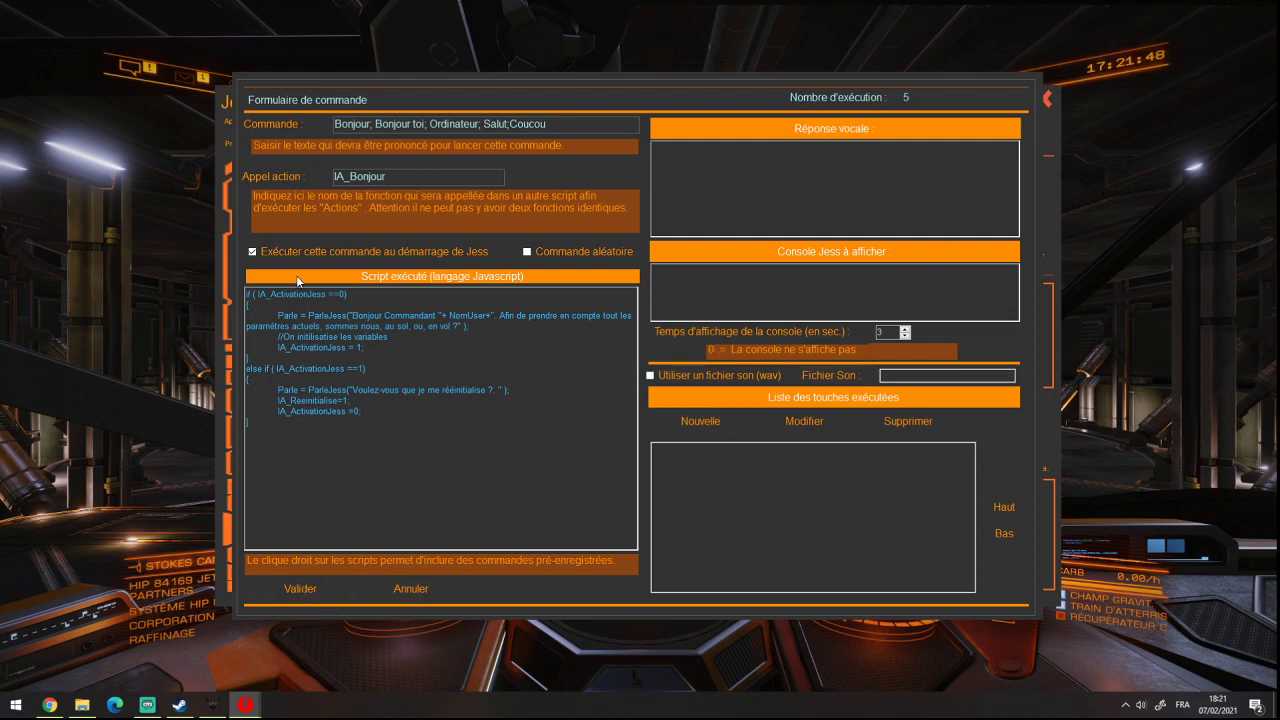
click(301, 589)
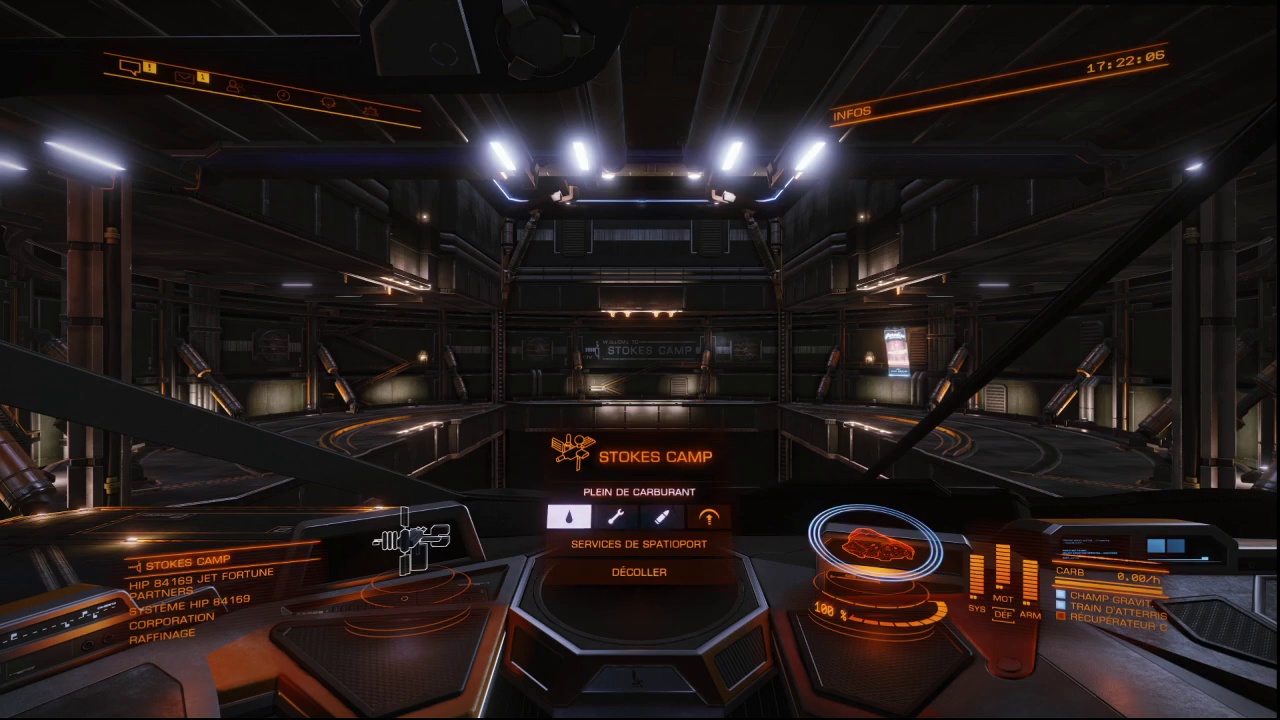
Step: Return to the Jess window and toggle Jess's active state
key(alt+Tab)
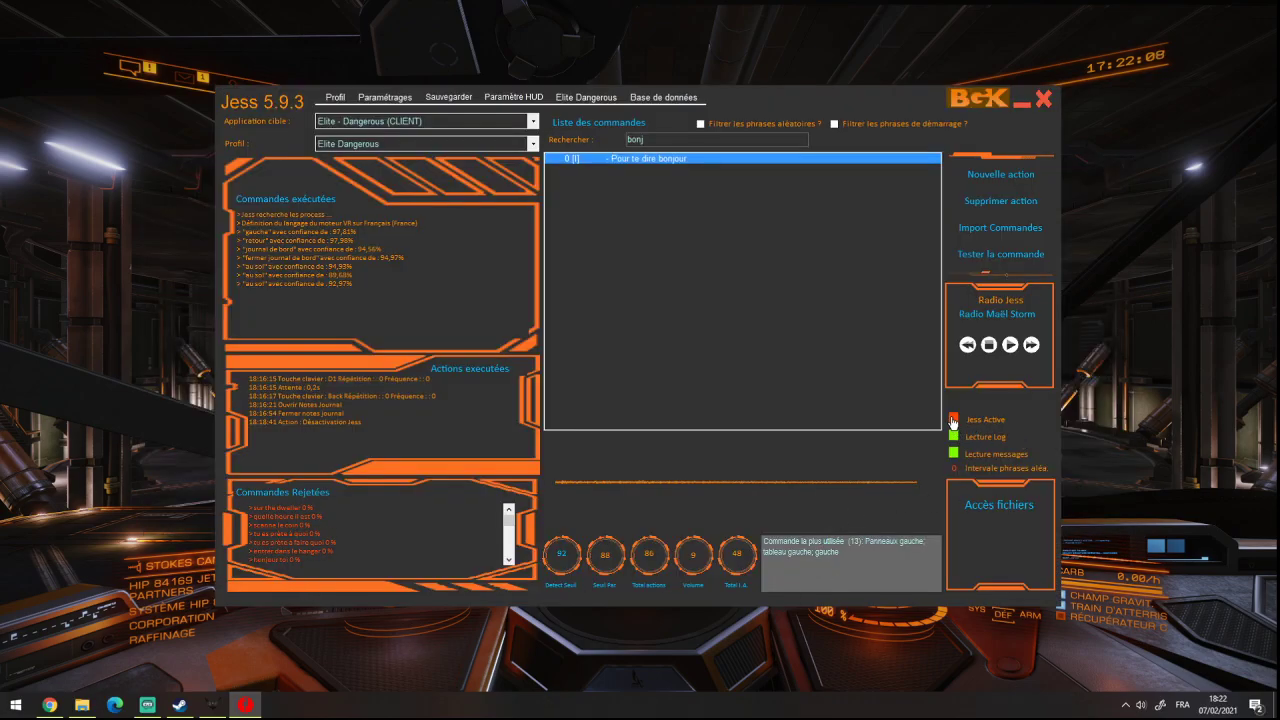
click(955, 421)
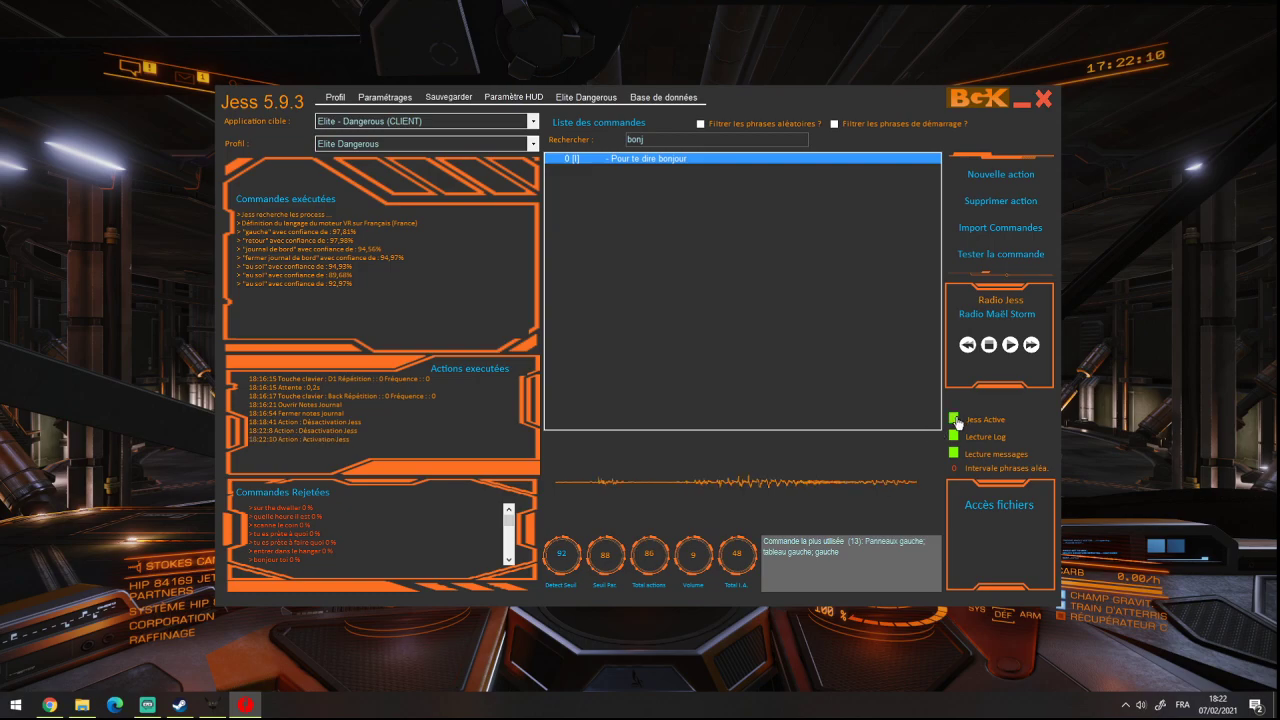
click(955, 421)
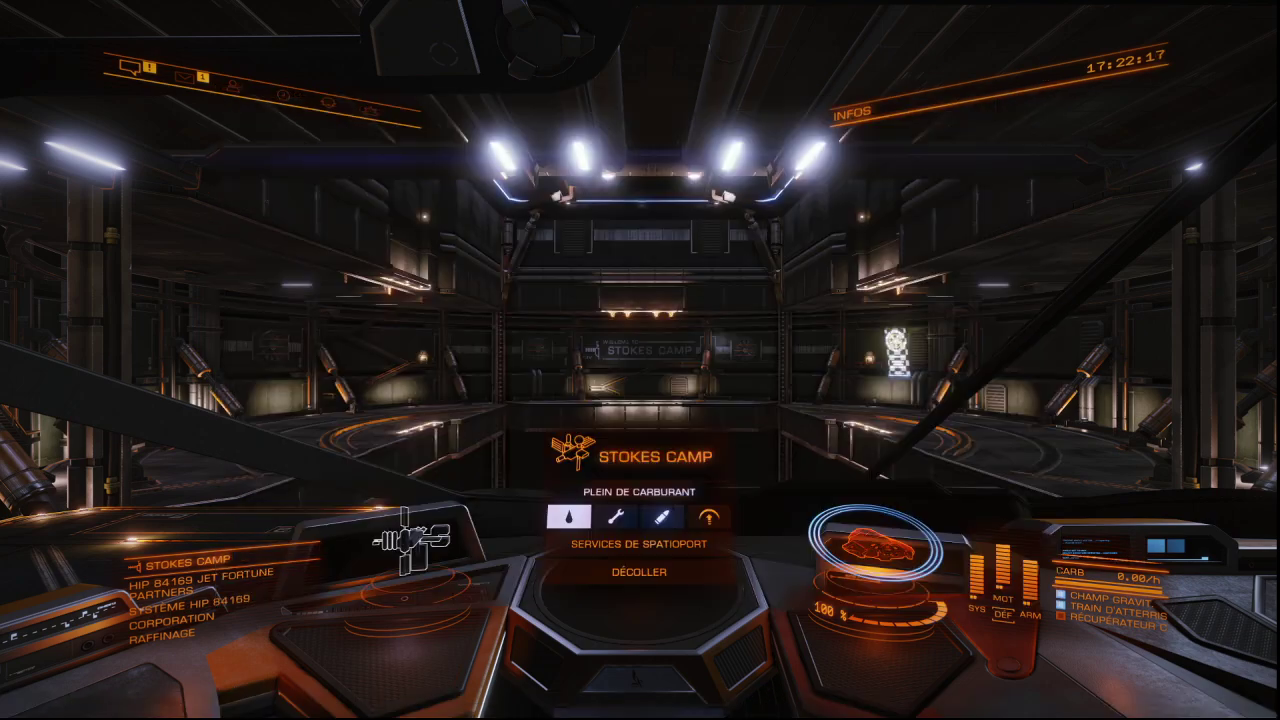
Step: Close Jess and relaunch it with Jess.exe from the Jess folder
click(1047, 103)
key(alt+Tab)
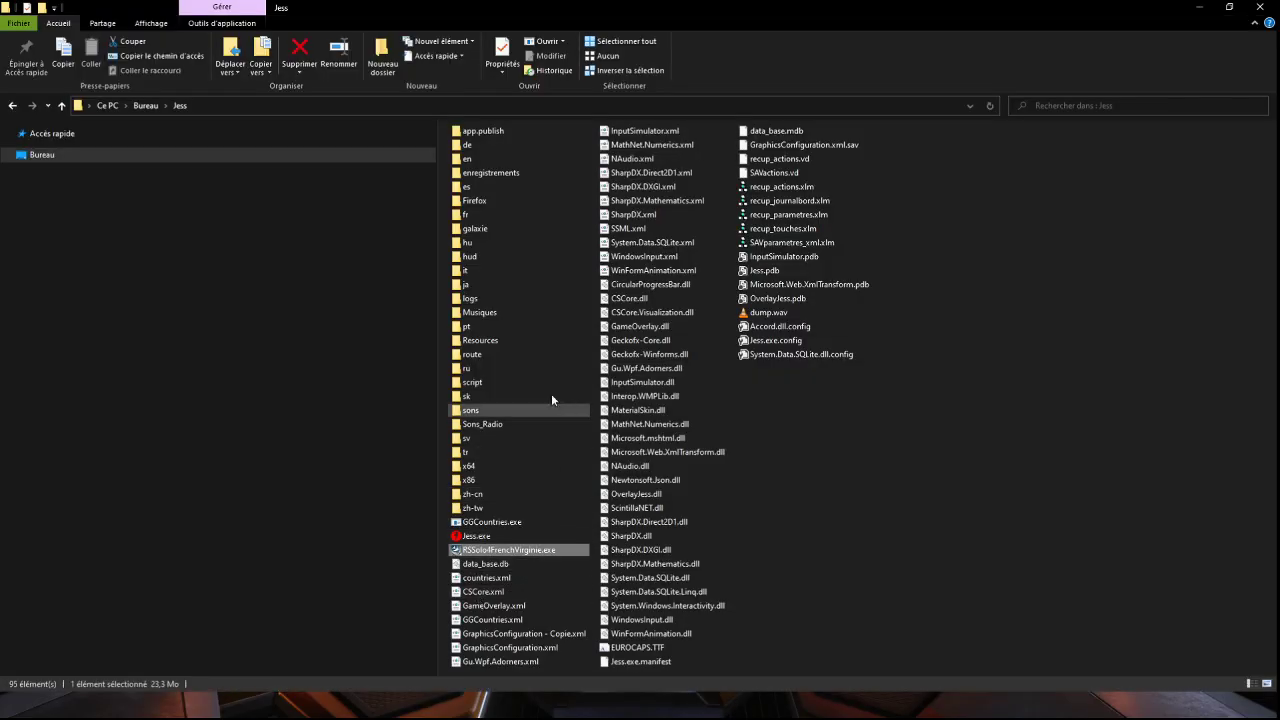
double_click(486, 539)
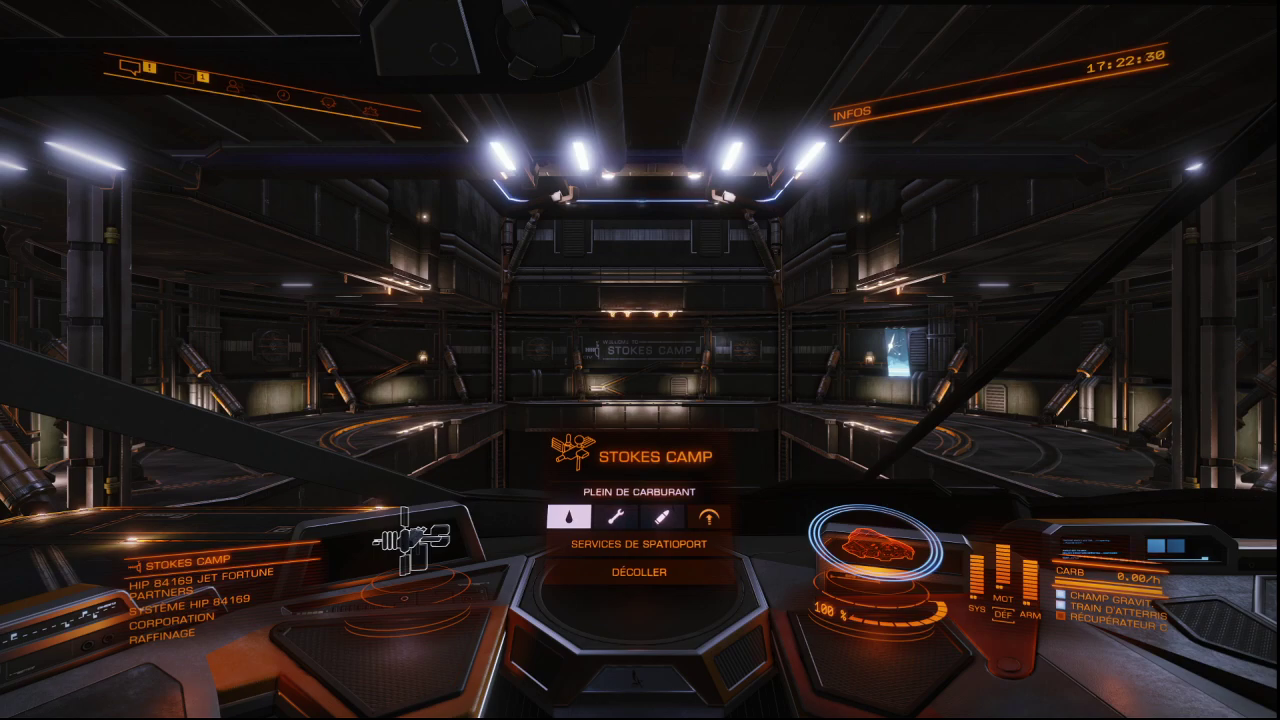
Step: Switch to the Jess 5.9.3 window, activate Jess and minimise the window to return to the game
key(alt+Tab)
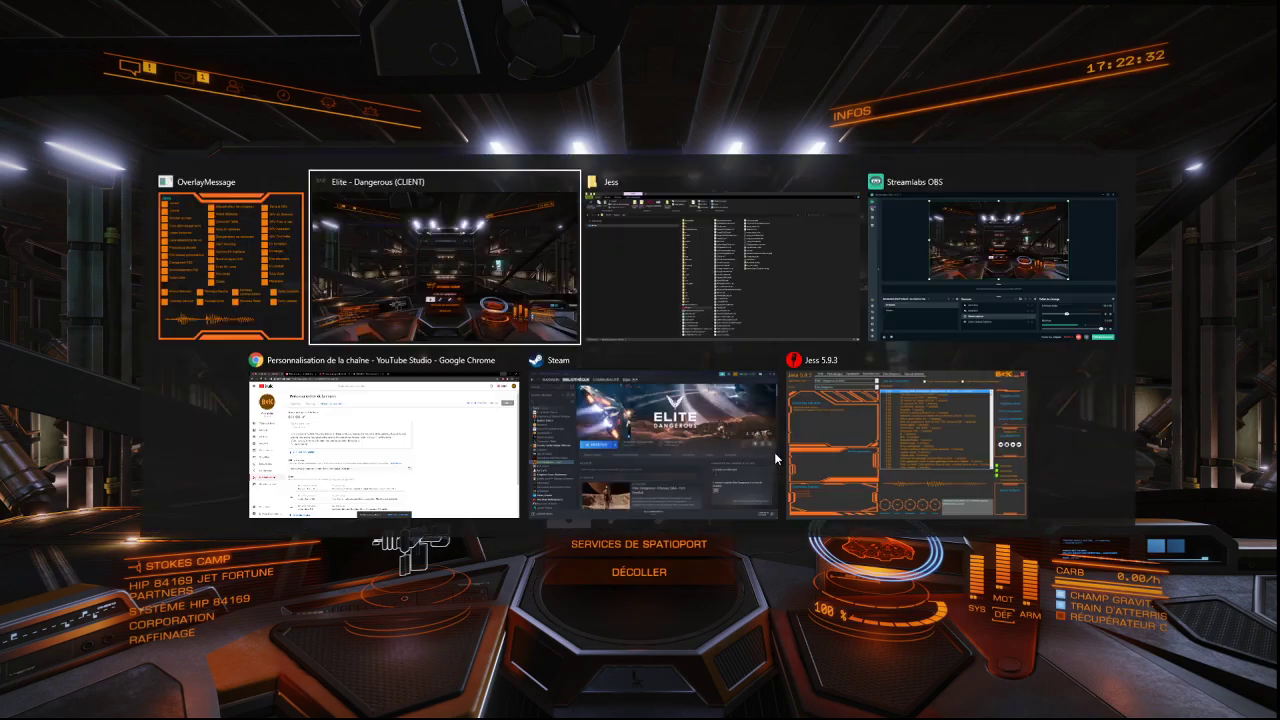
key(alt+Tab)
key(alt+Tab)
key(alt+Tab)
click(973, 456)
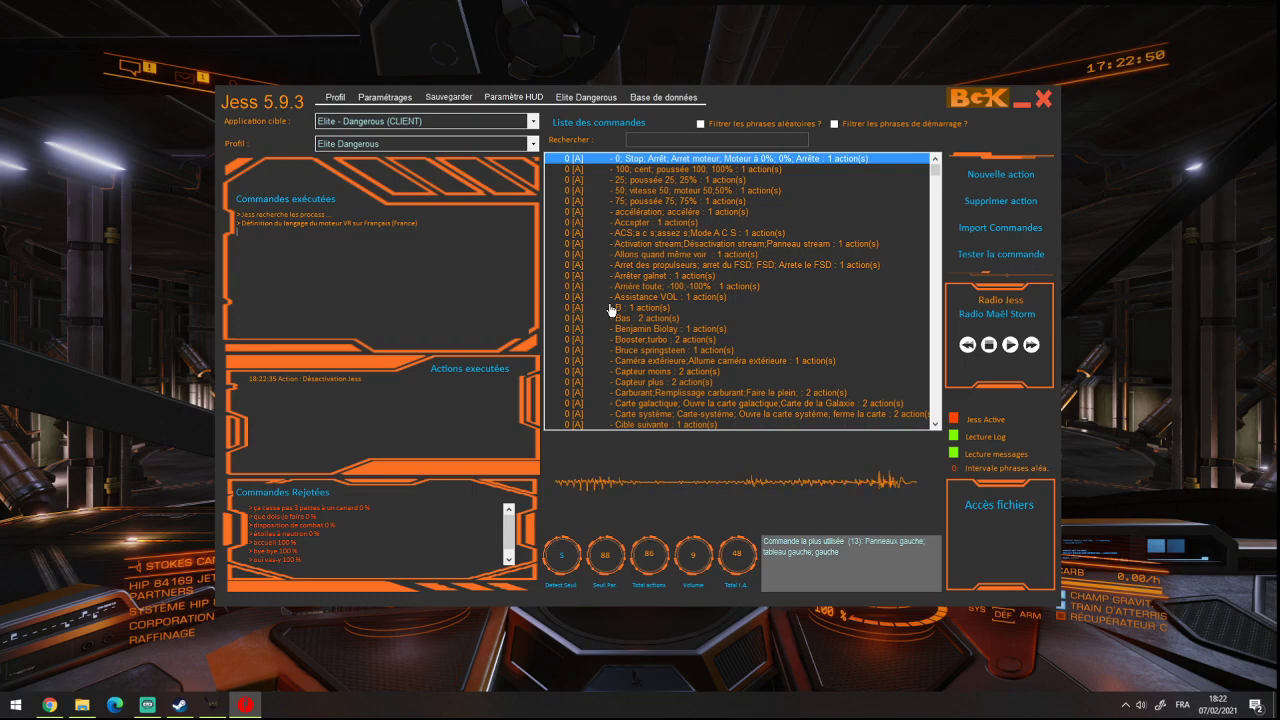
click(955, 420)
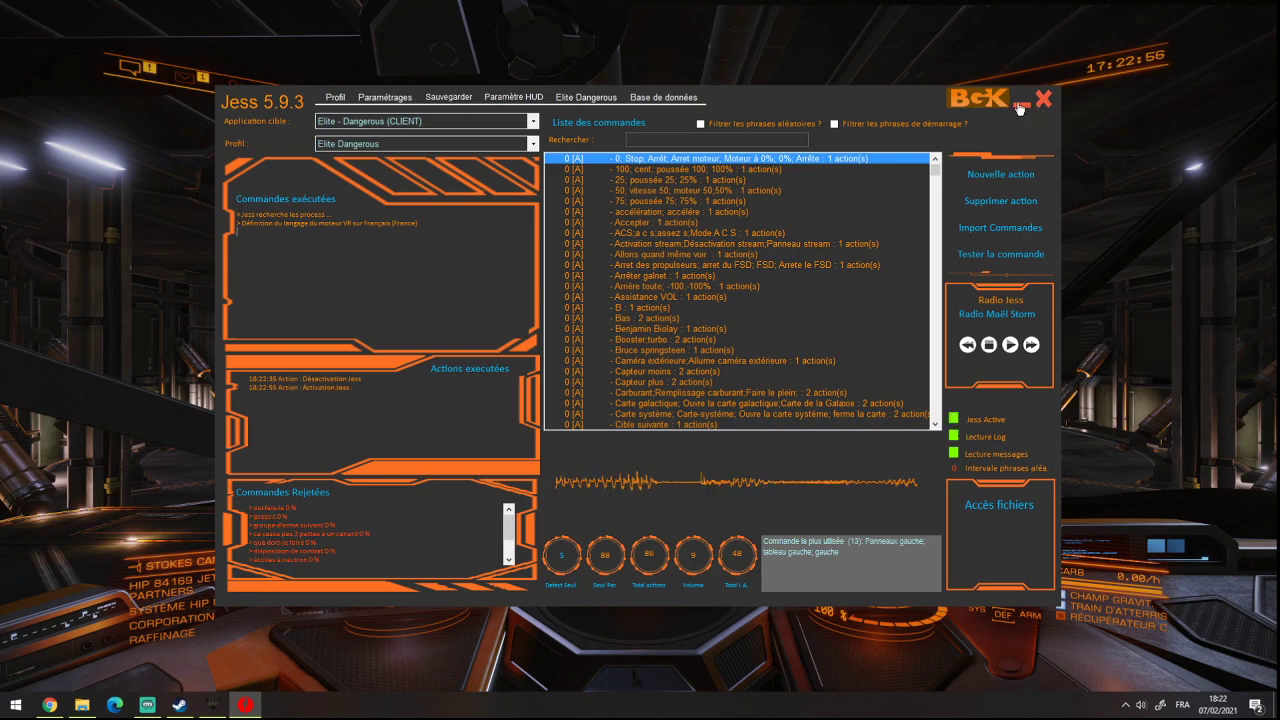
click(1020, 106)
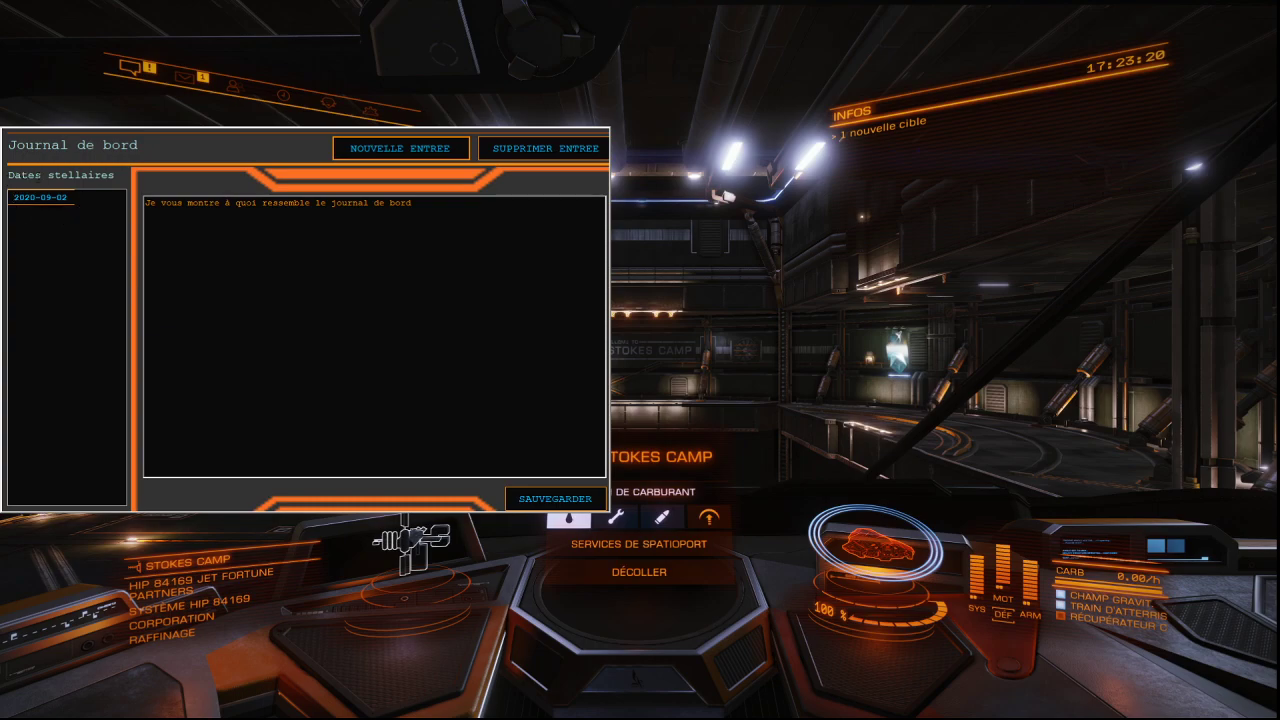
Step: Examine the text of the 2020-09-02 entry in the Journal de bord
mouse_move(156, 203)
mouse_down()
mouse_move(414, 203)
mouse_move(168, 204)
mouse_up()
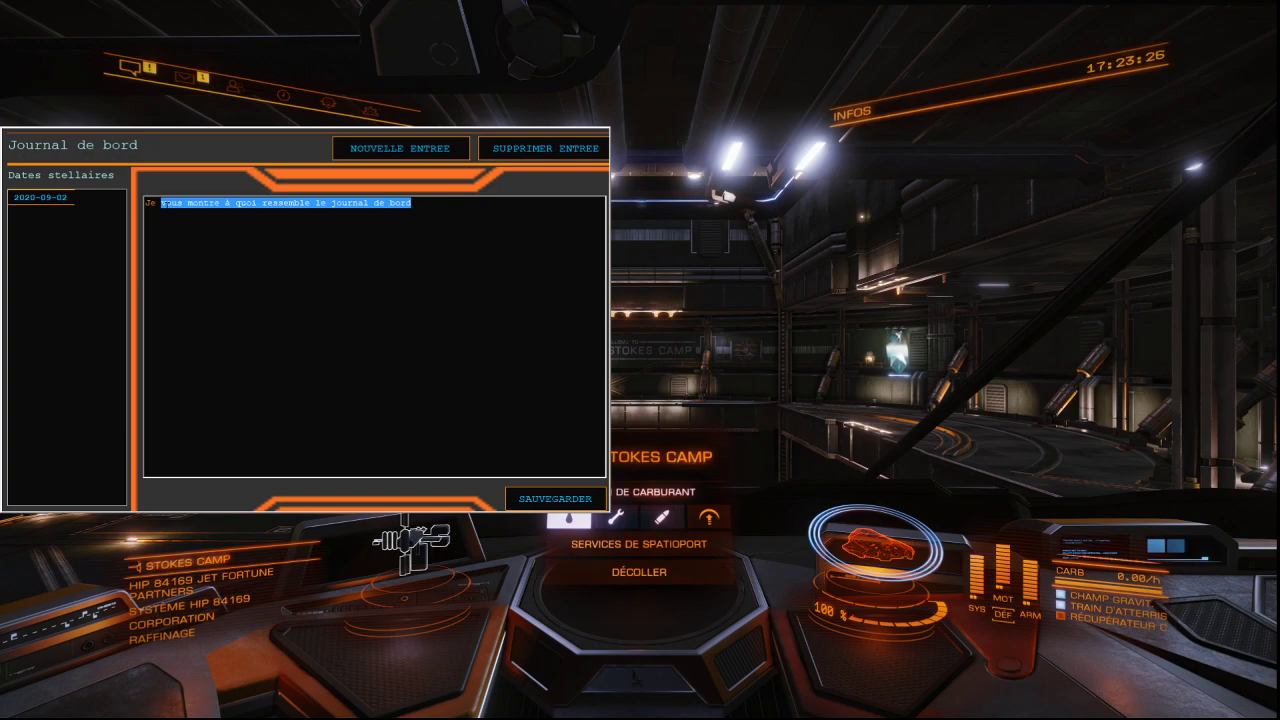
drag(406, 203, 201, 204)
click(187, 203)
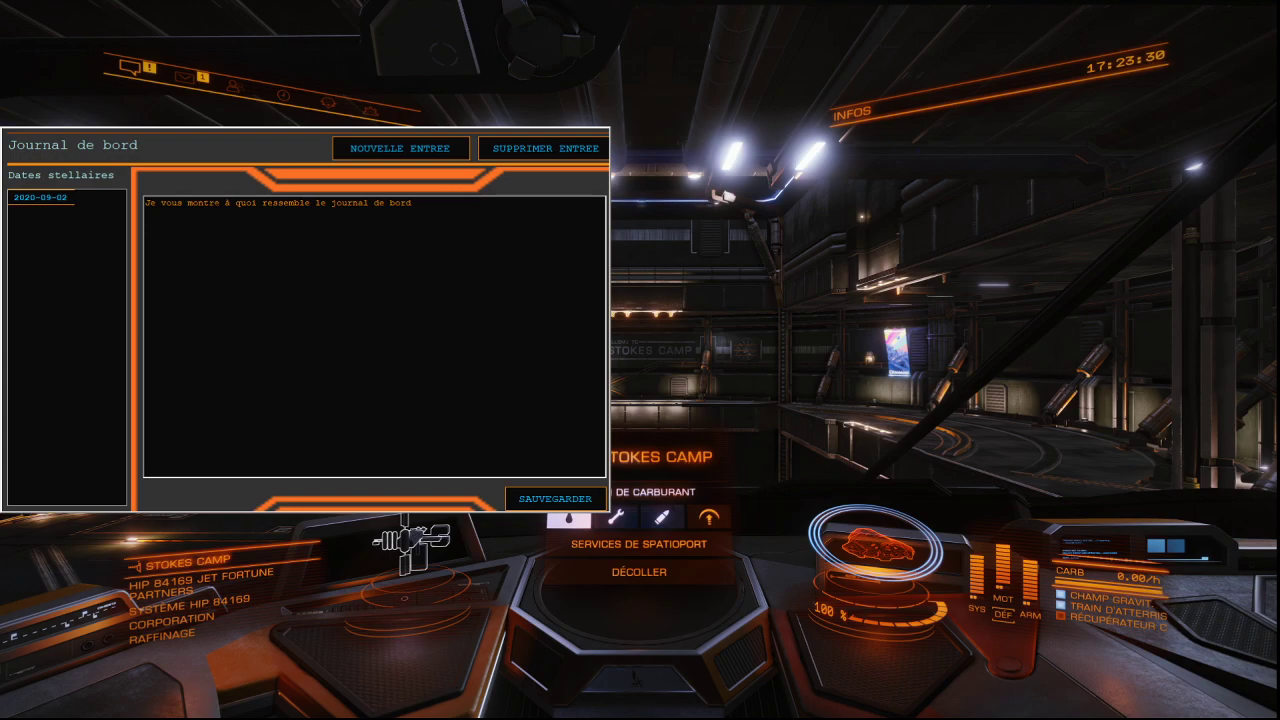
Step: Add a new logbook entry with the text "dg hdhfg hsg hlh", save it and reopen it
click(407, 146)
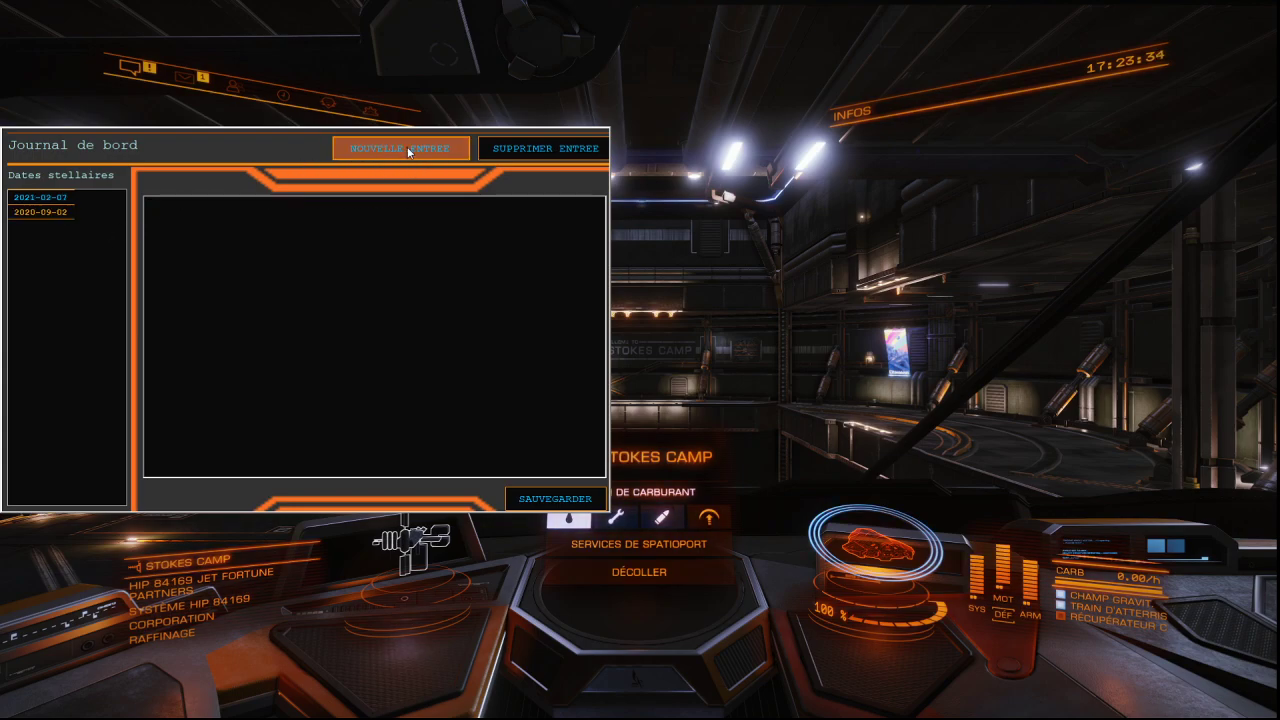
click(24, 218)
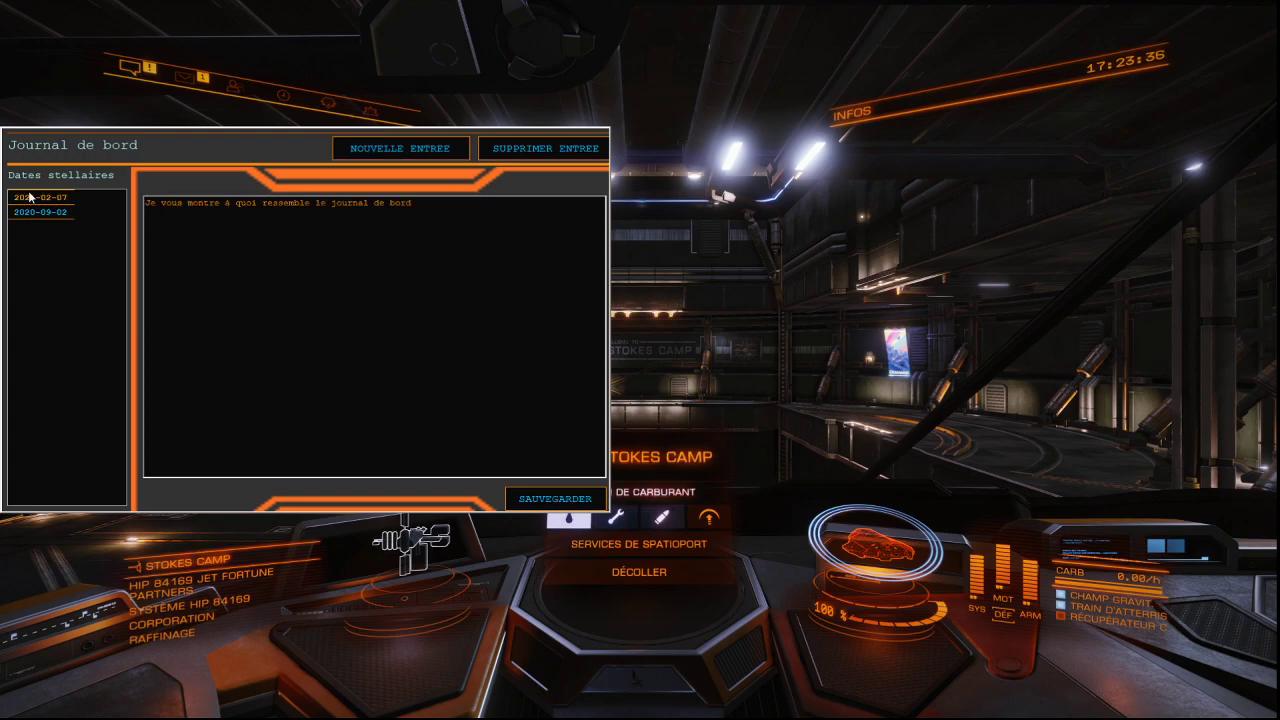
click(40, 199)
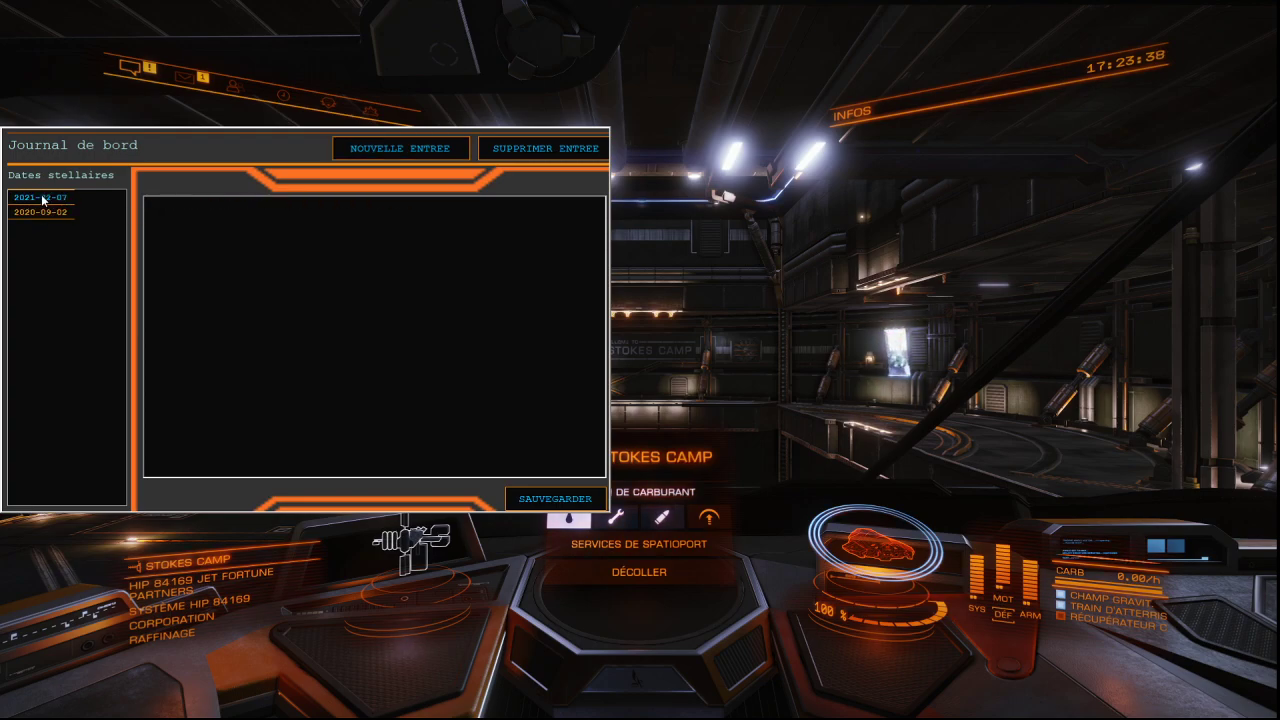
text(dg hdhfg hsg hlh)
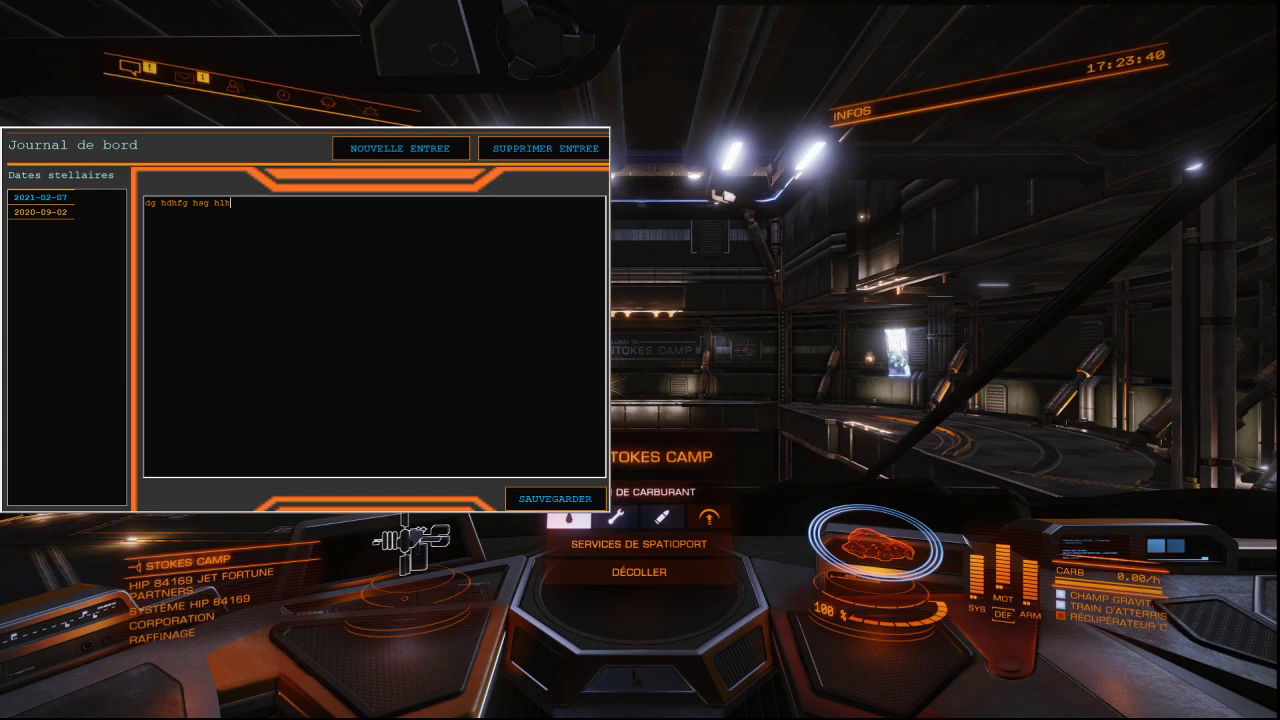
click(546, 501)
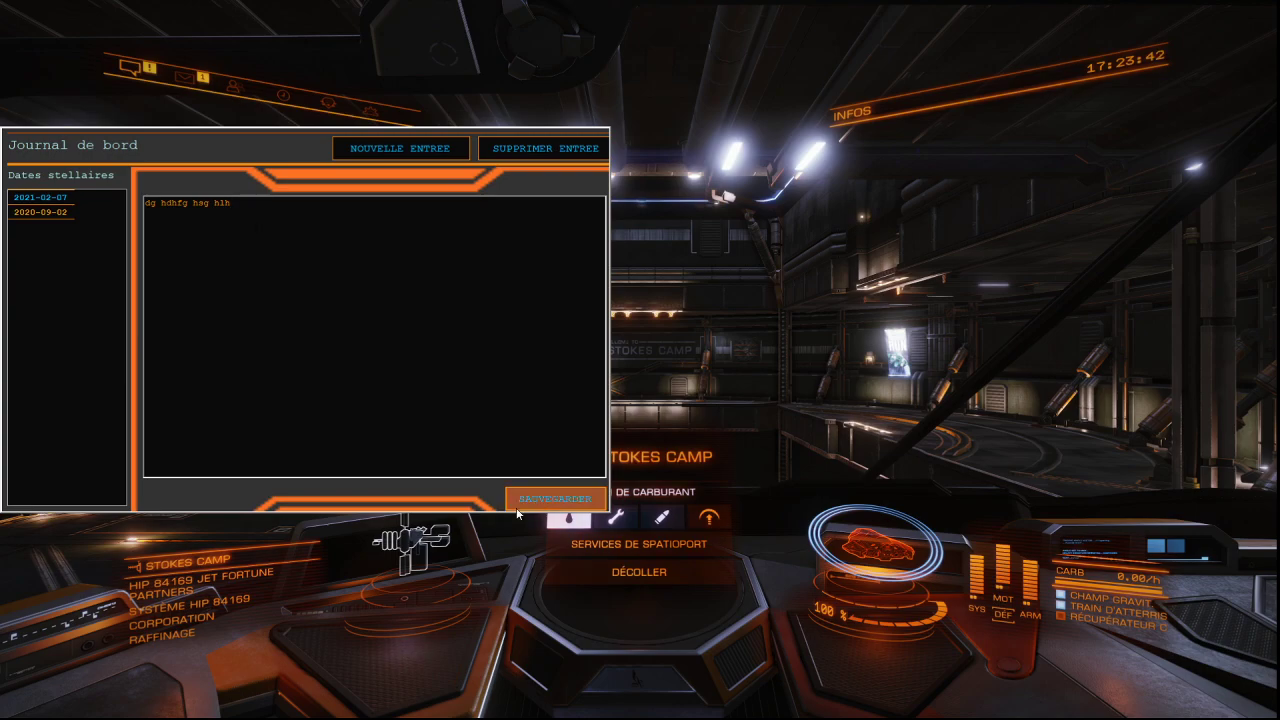
click(52, 213)
click(50, 199)
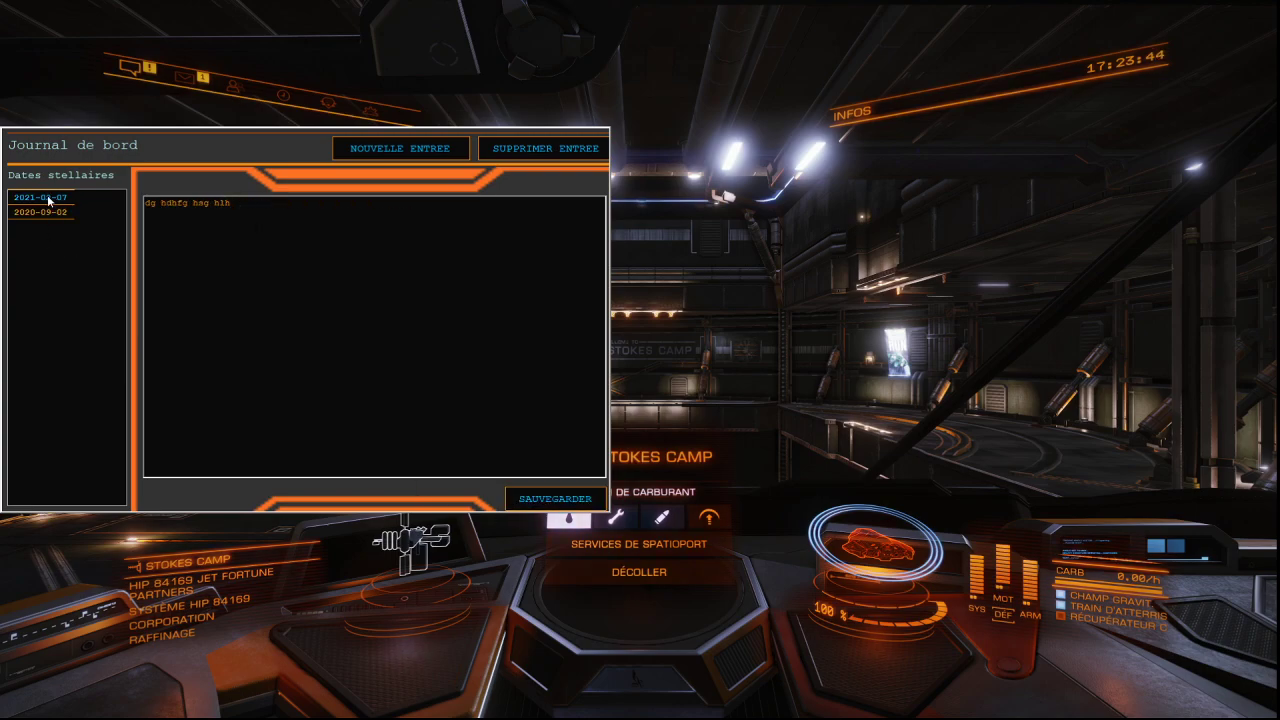
Step: Add another logbook entry with the text "ghg dfhfdjf", save it and reopen it
click(418, 153)
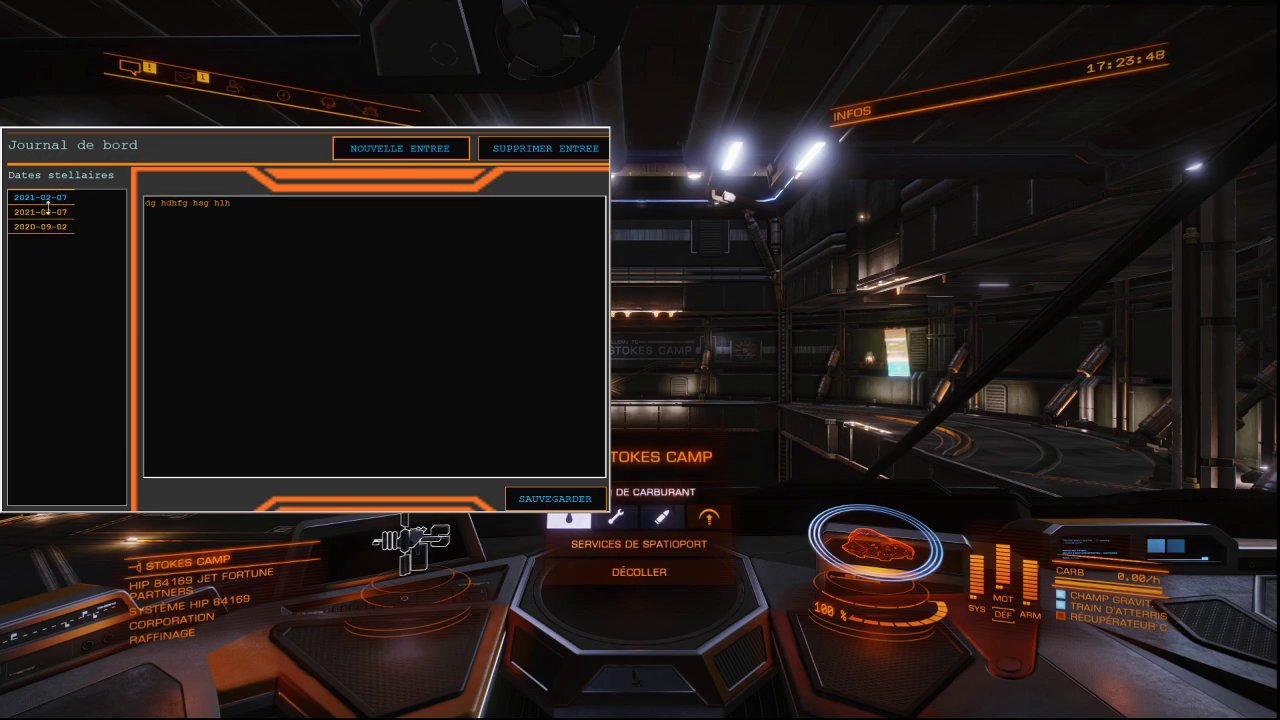
click(52, 201)
click(57, 215)
click(60, 202)
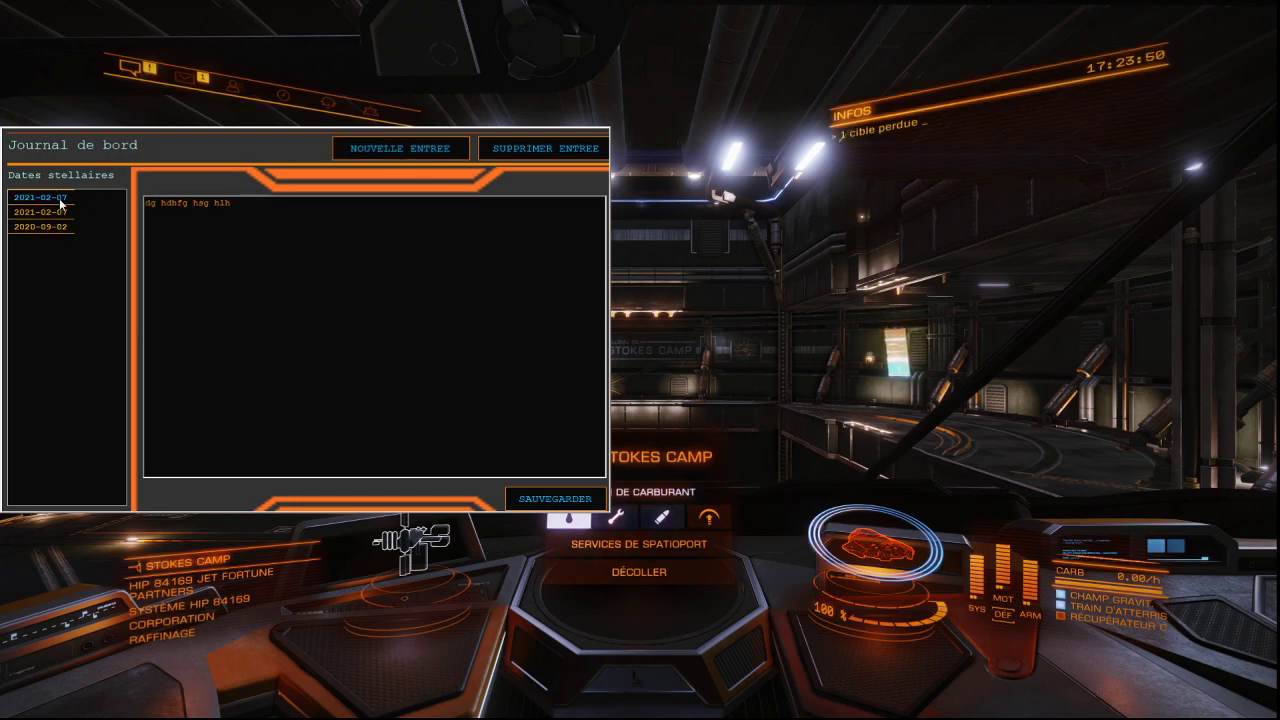
click(60, 215)
click(220, 256)
text(ghg dfhfdjf)
click(580, 514)
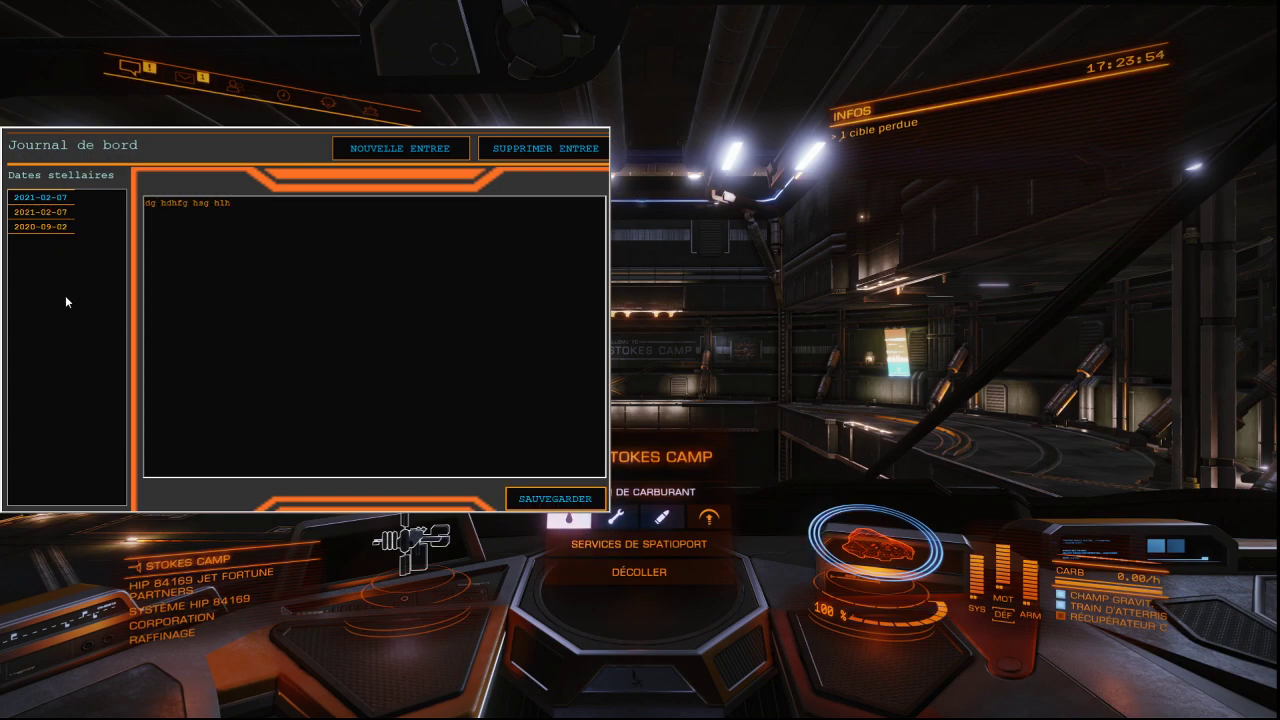
click(43, 221)
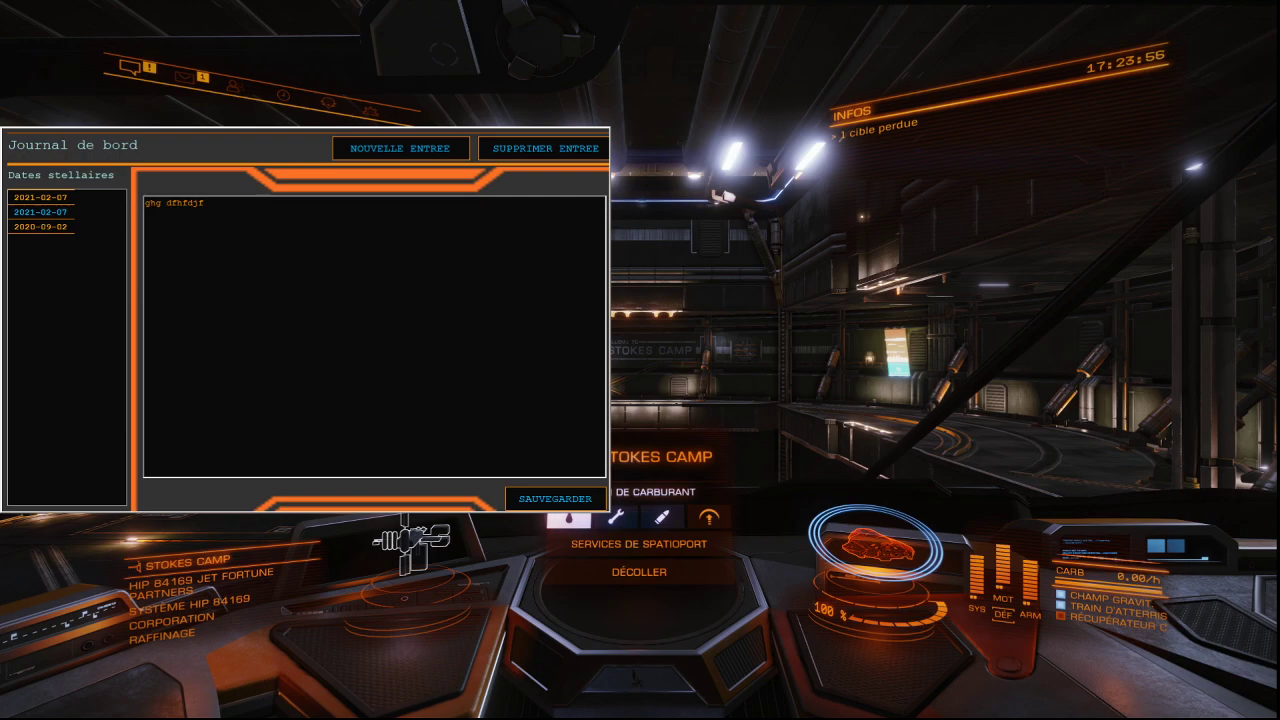
double_click(167, 203)
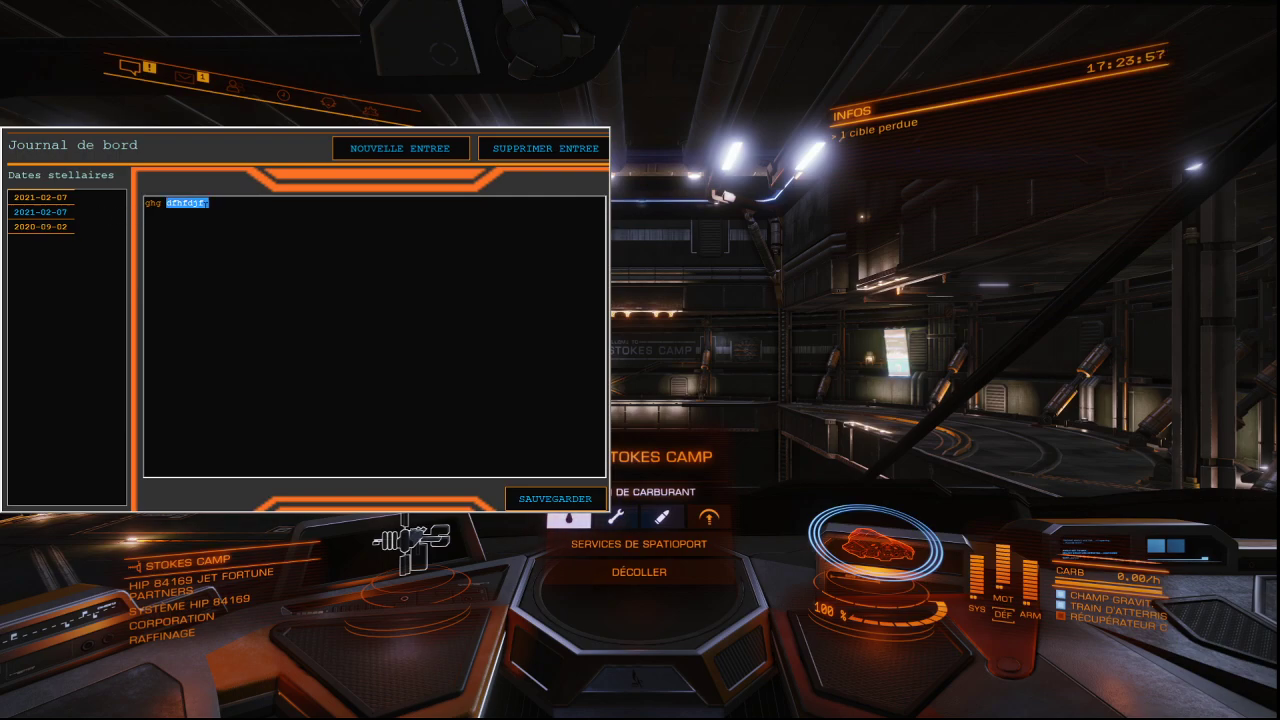
Step: Delete both 2021-02-07 test entries from the Journal de bord, confirming each deletion
click(513, 150)
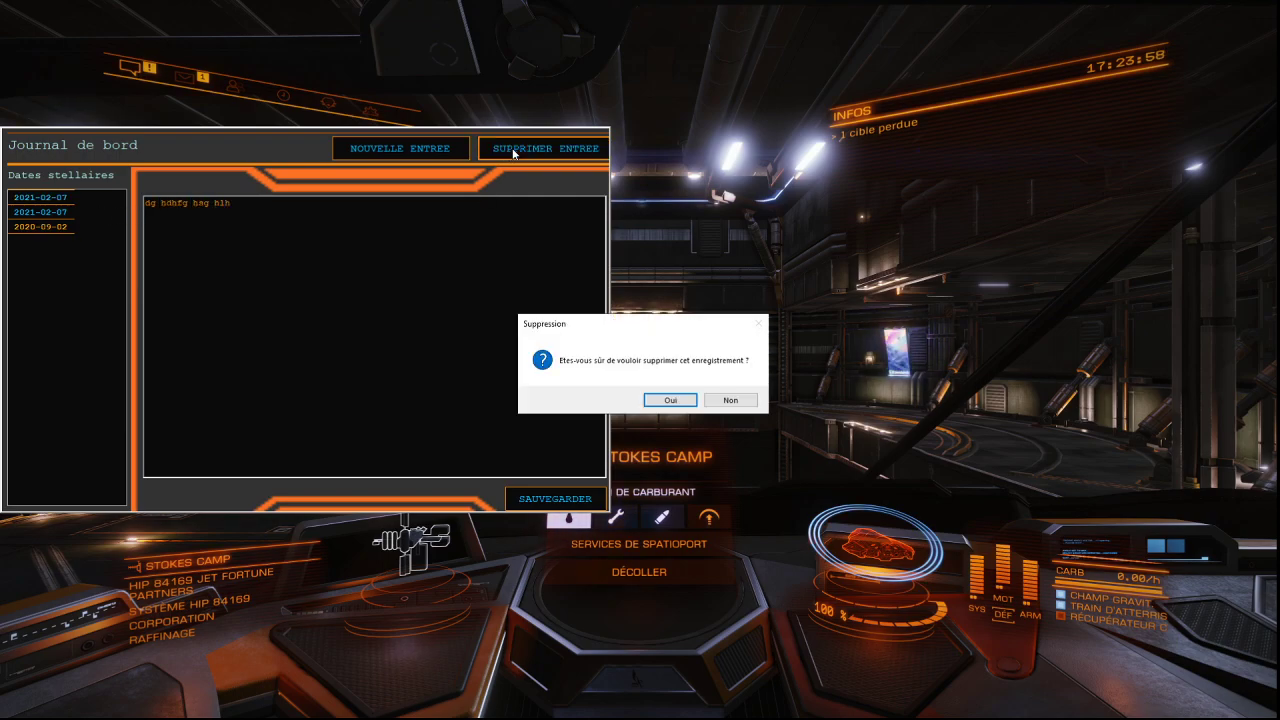
click(668, 400)
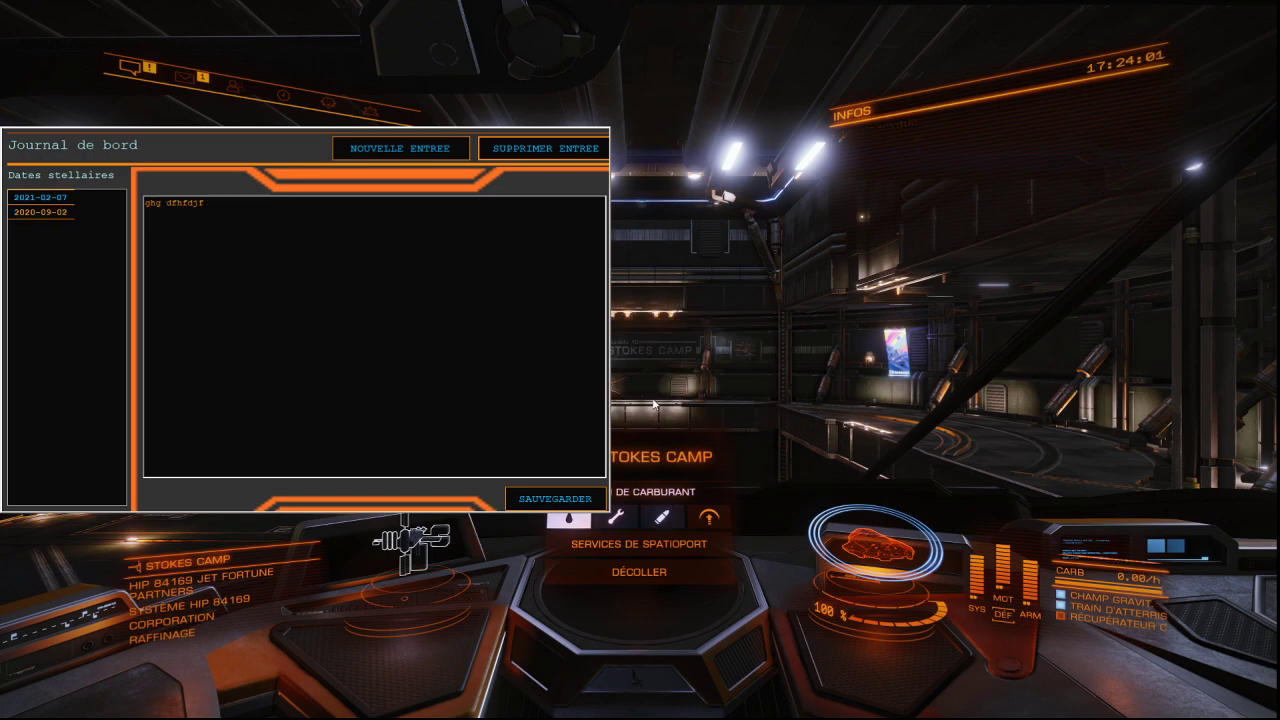
click(56, 200)
click(55, 213)
click(56, 200)
click(55, 213)
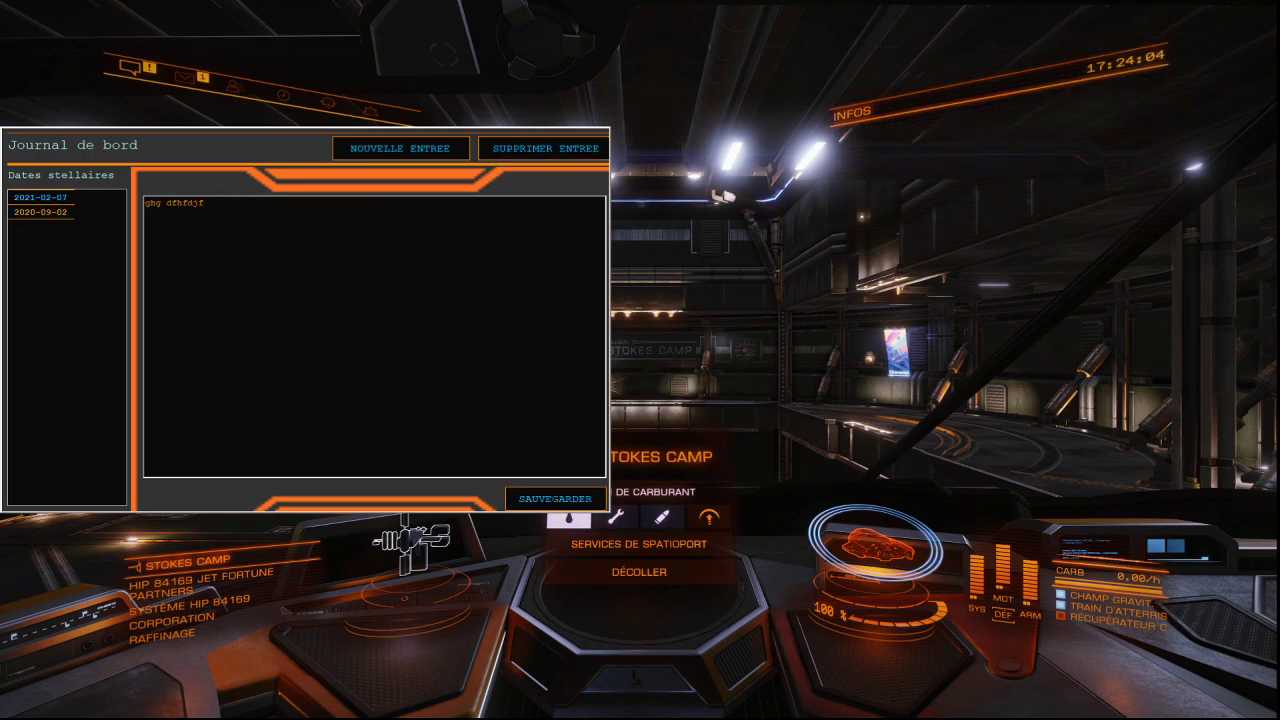
click(522, 152)
click(666, 401)
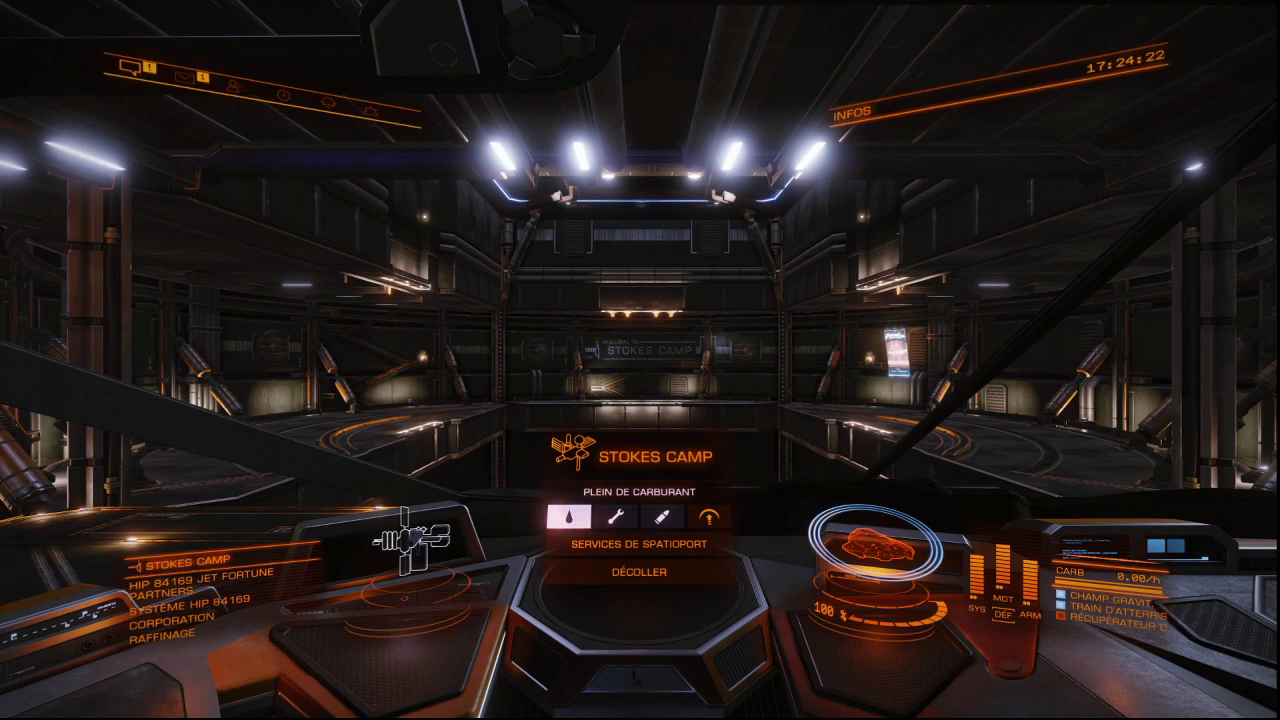
Step: Switch to the Jess window, search Windows for "apprentissage" and clear the search
key(alt+Tab)
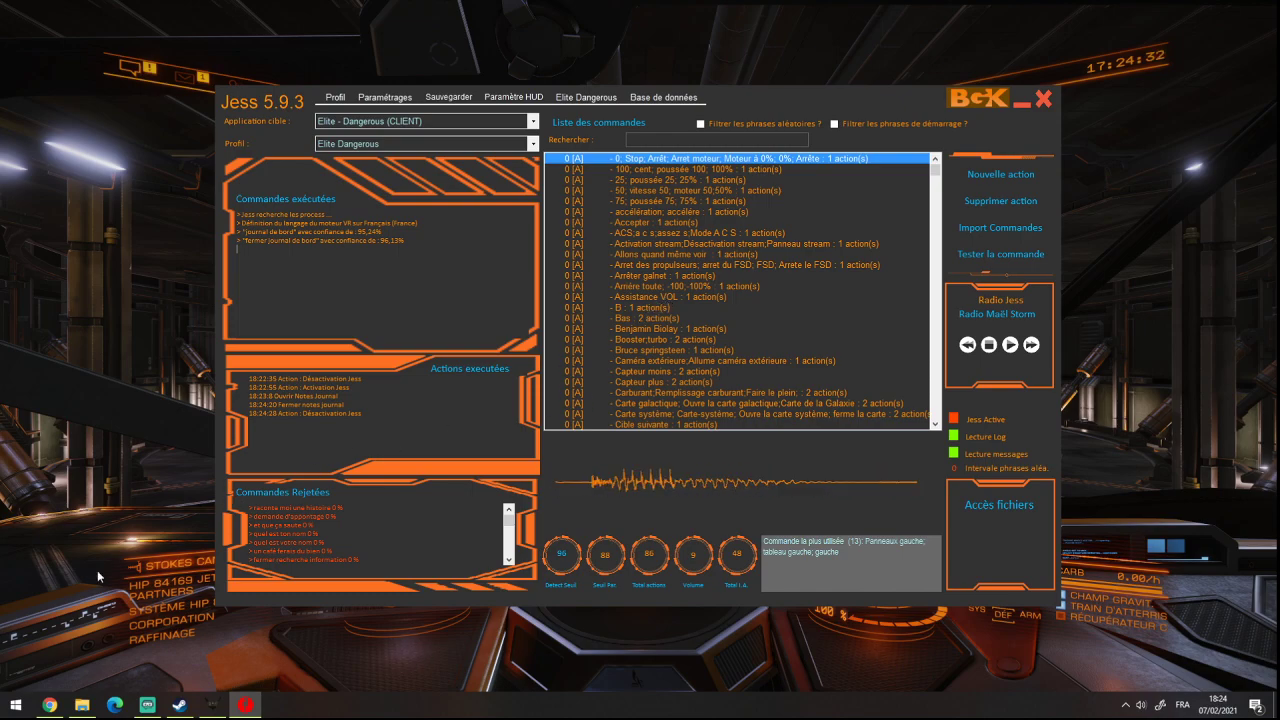
click(10, 708)
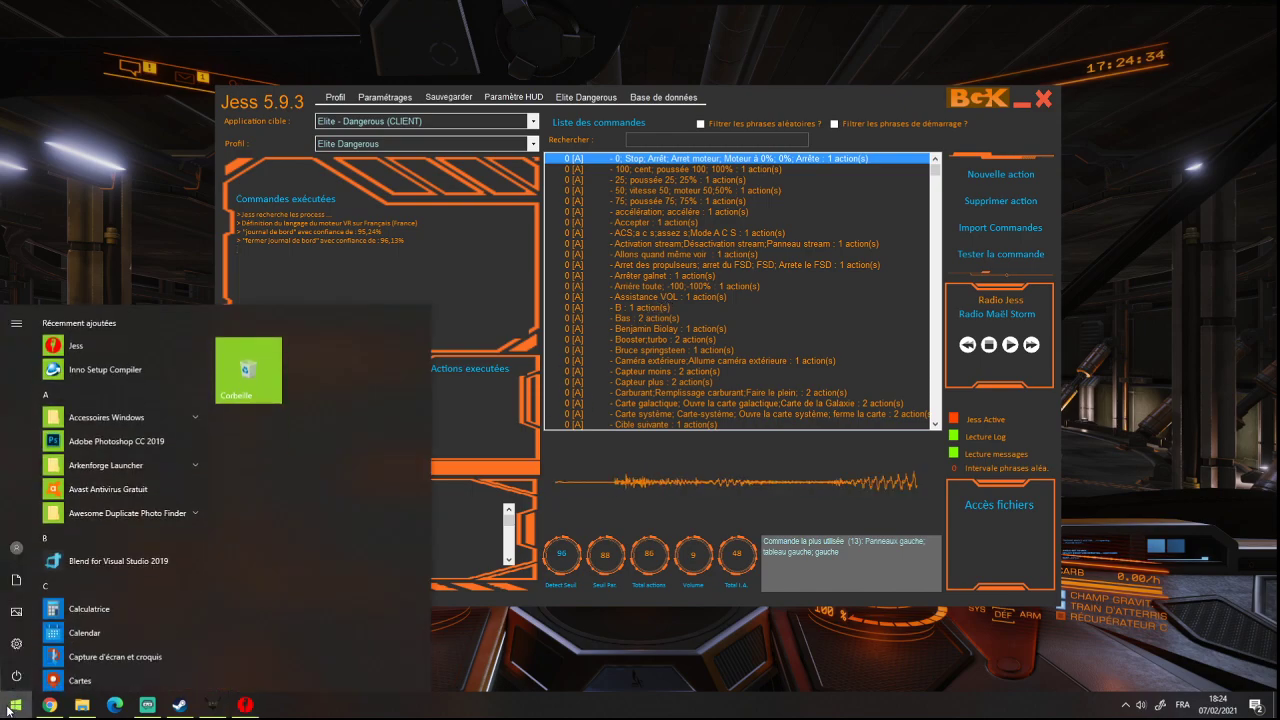
text(tuto)
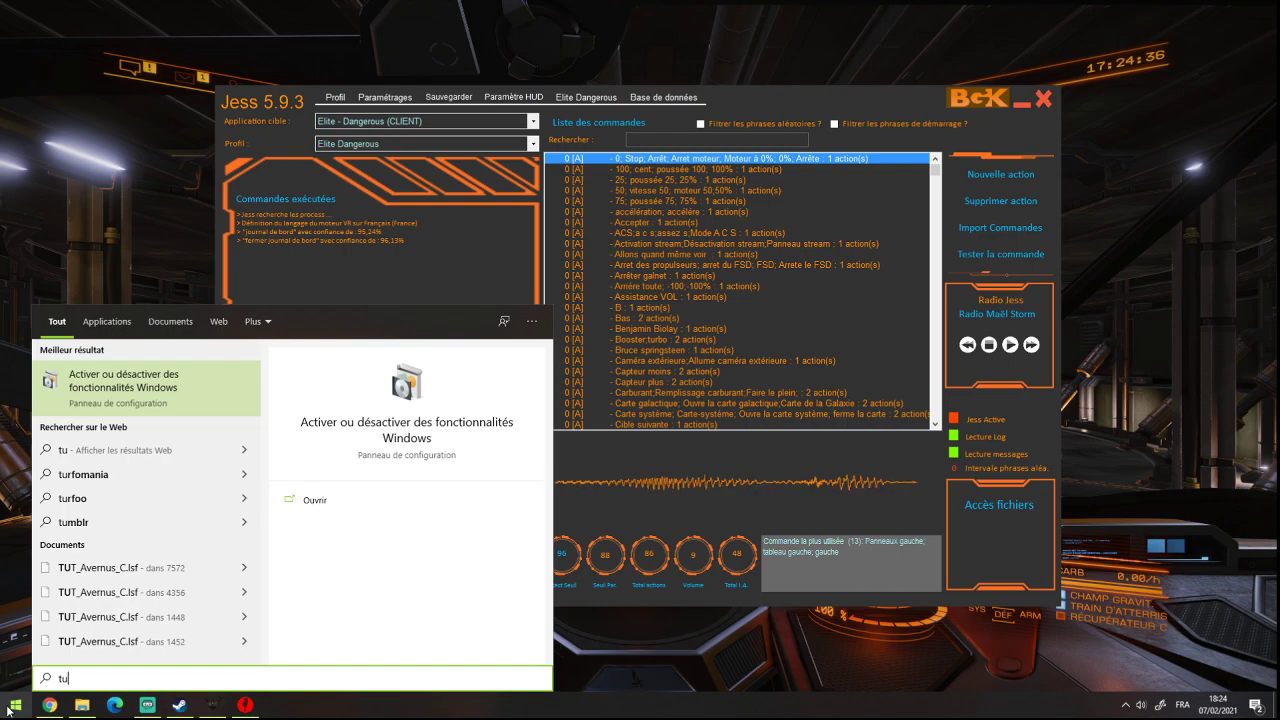
key(BackSpace)
key(BackSpace)
key(BackSpace)
key(BackSpace)
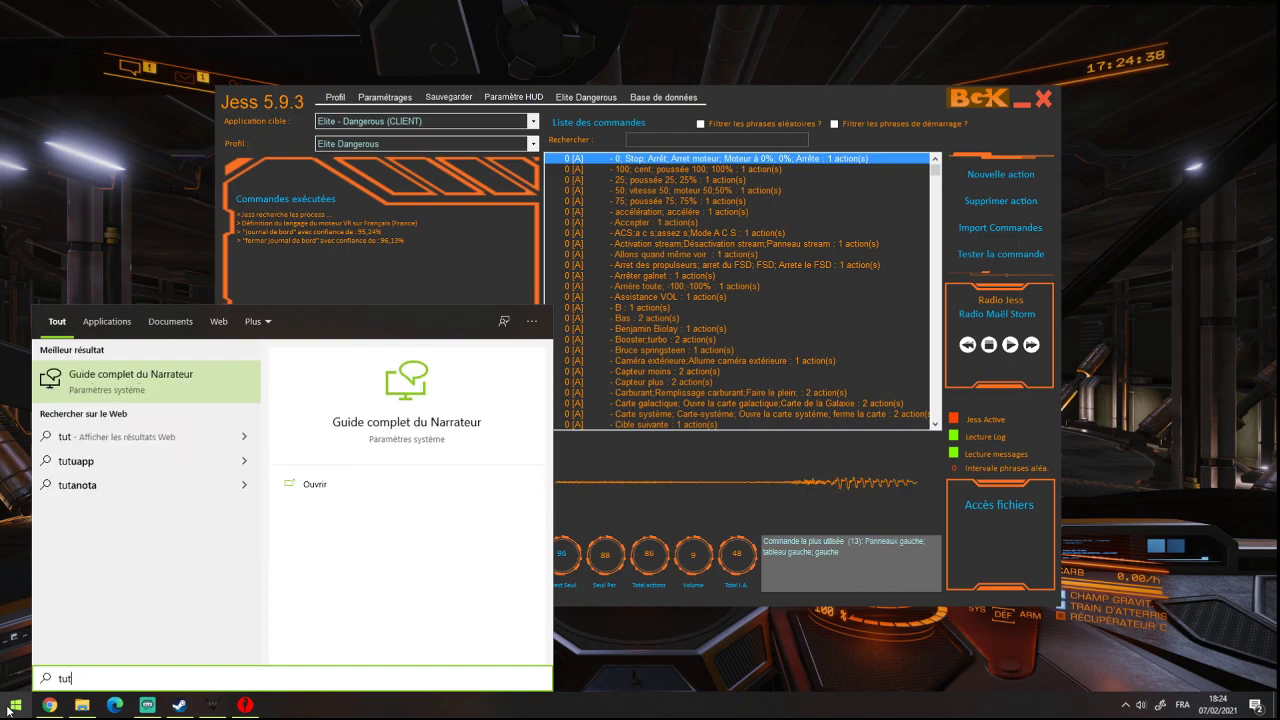
text(appre)
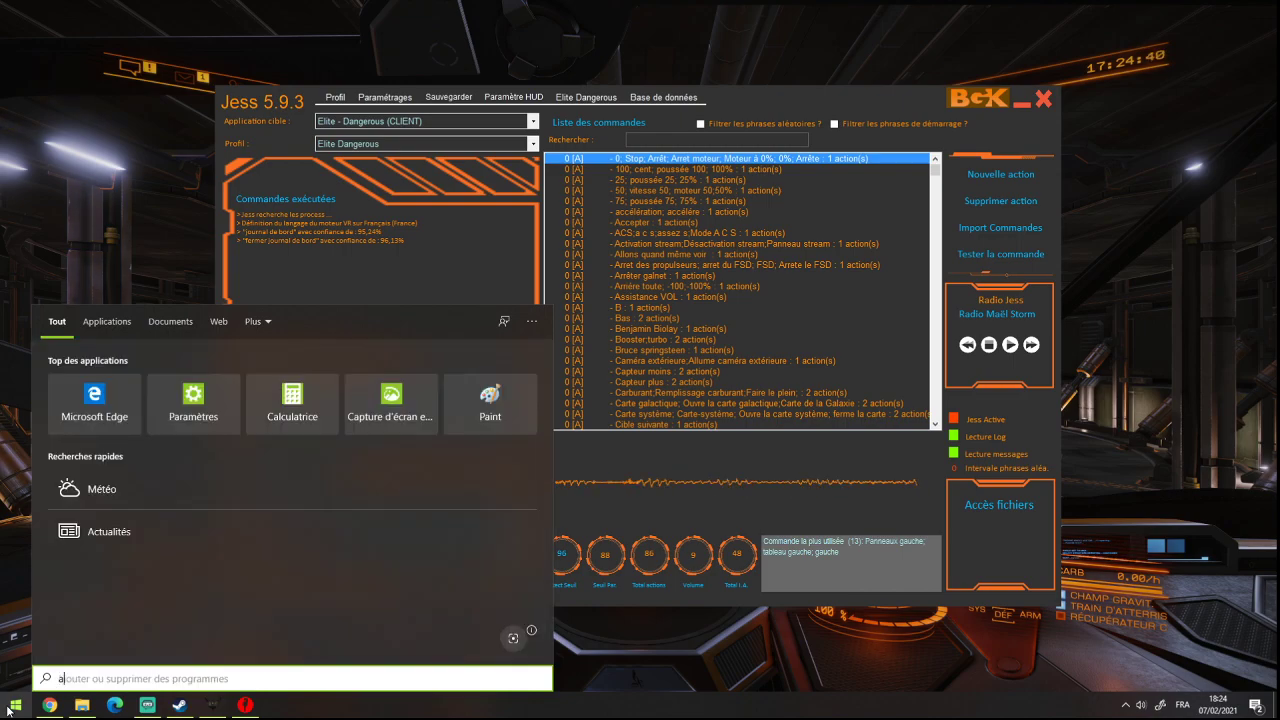
key(BackSpace)
key(BackSpace)
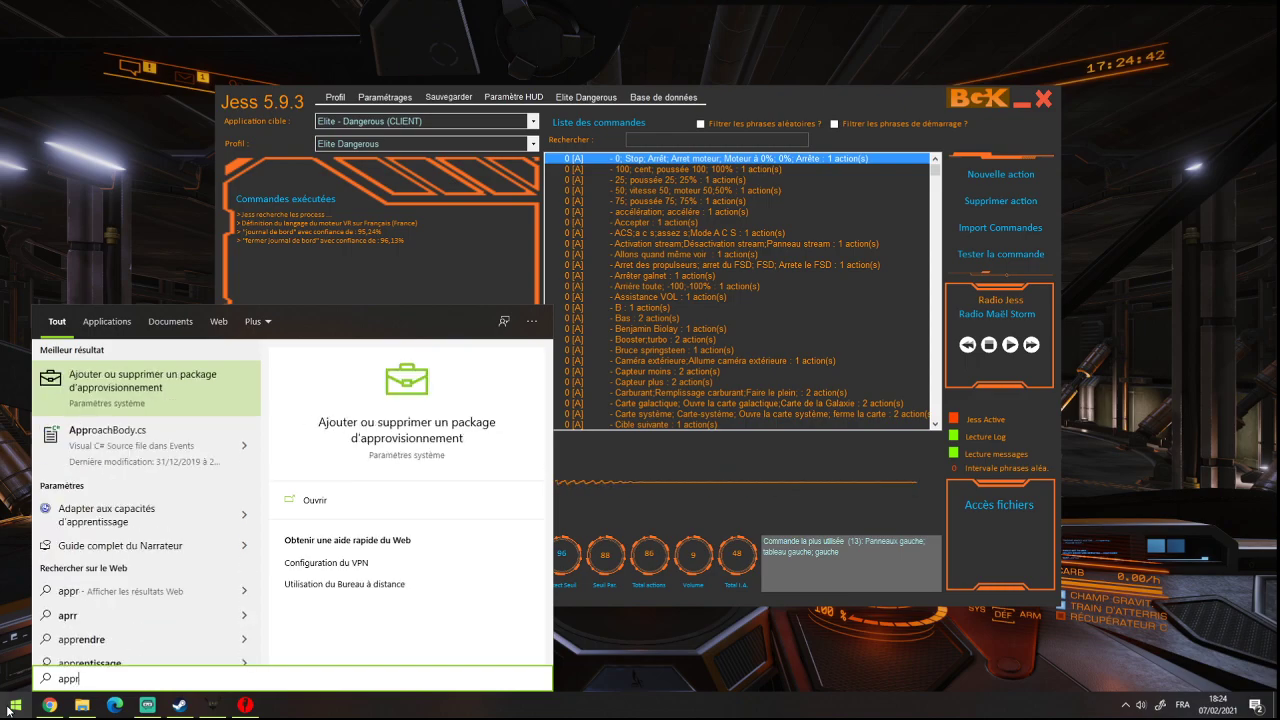
text(pre)
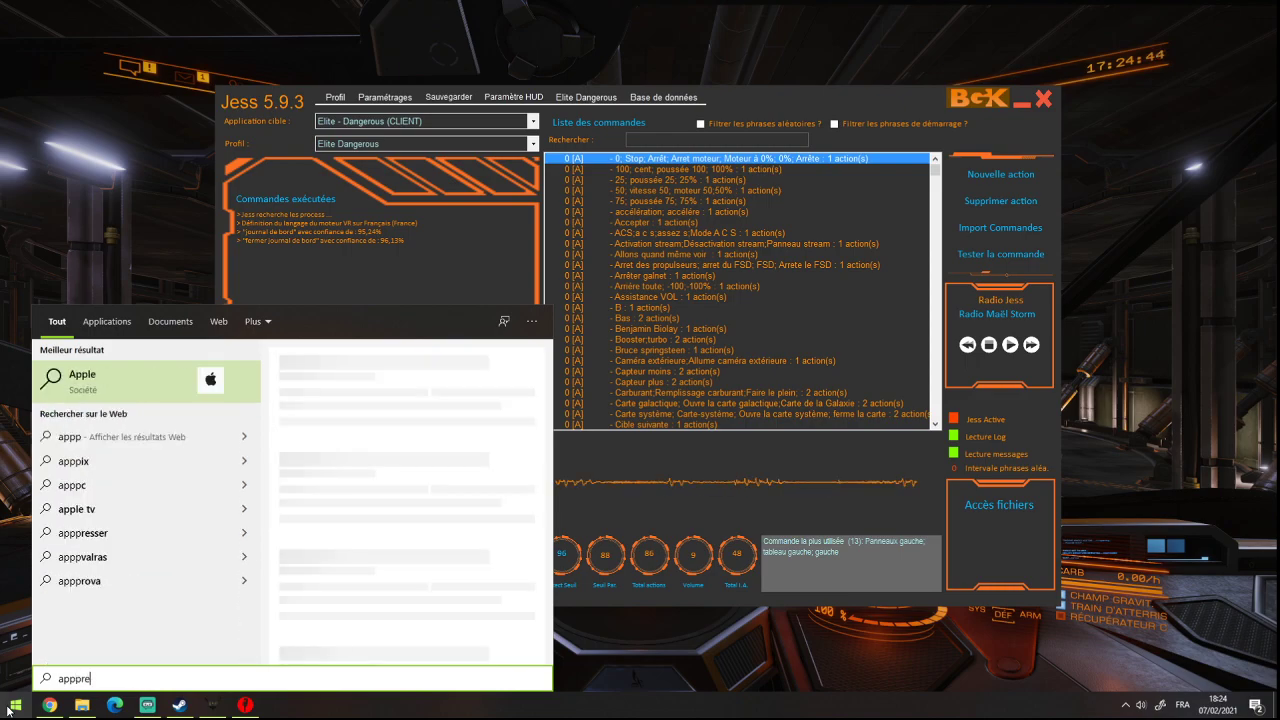
key(BackSpace)
key(BackSpace)
key(BackSpace)
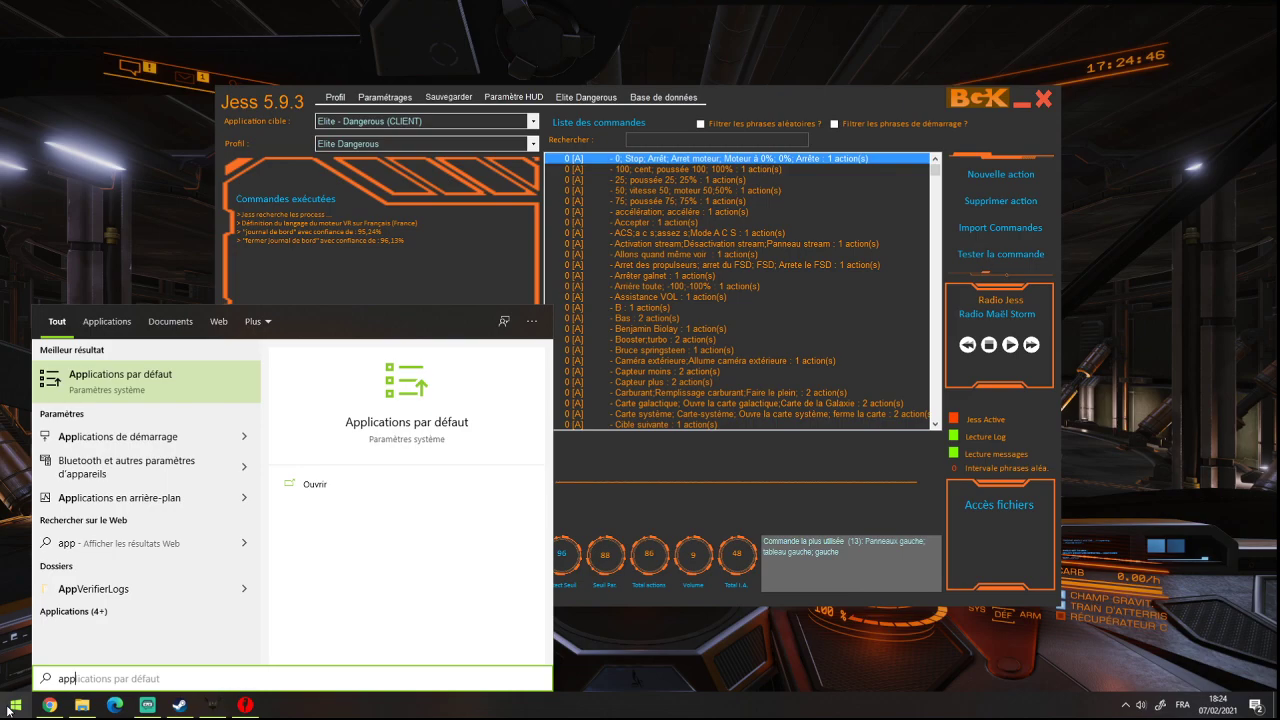
text(rentissage)
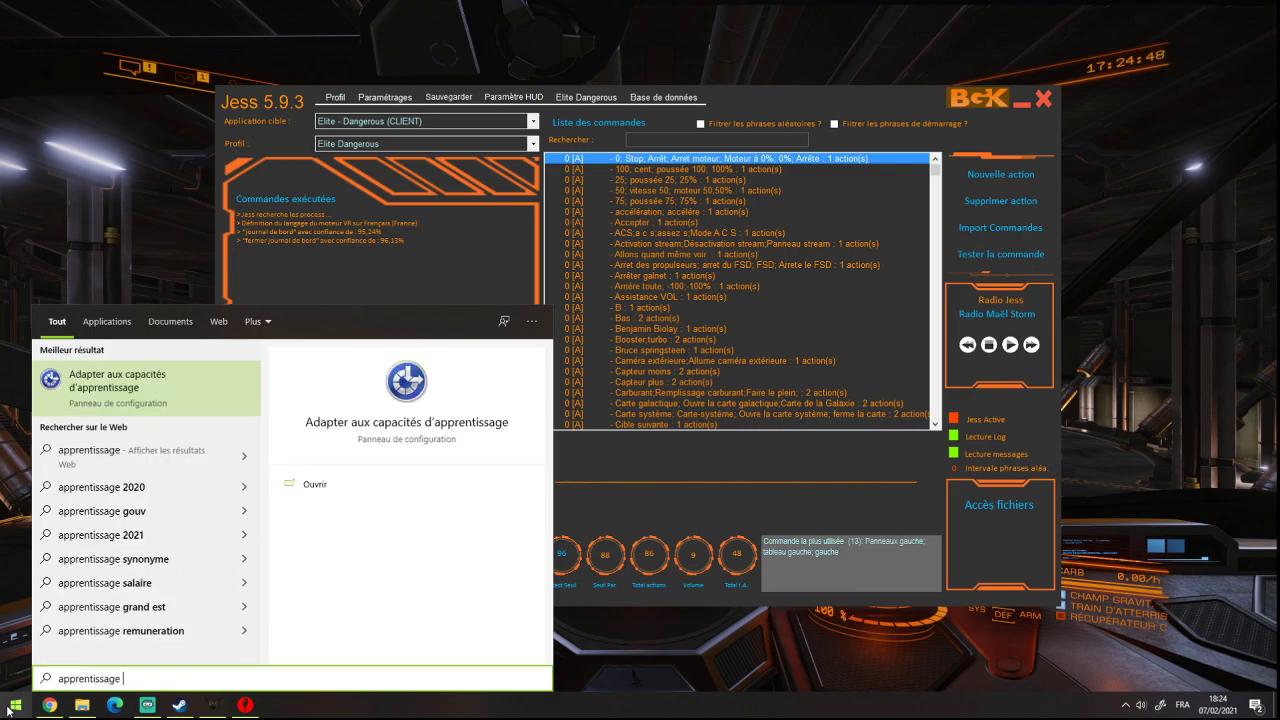
key(BackSpace)
key(BackSpace)
key(BackSpace)
key(BackSpace)
key(BackSpace)
key(BackSpace)
key(BackSpace)
key(BackSpace)
key(BackSpace)
key(BackSpace)
key(BackSpace)
key(BackSpace)
key(BackSpace)
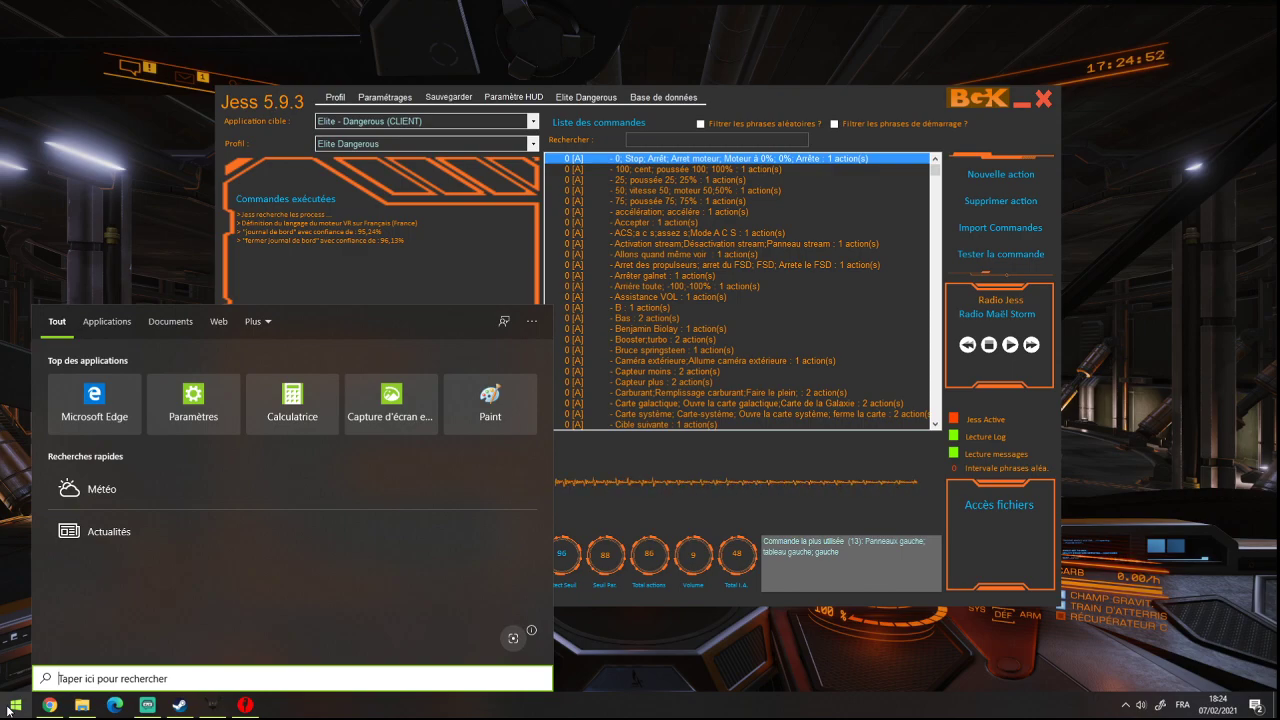
Step: Search Windows for "reconna", launch Reconnaissance vocale de Windows and dismiss its speech bar
text(reconna)
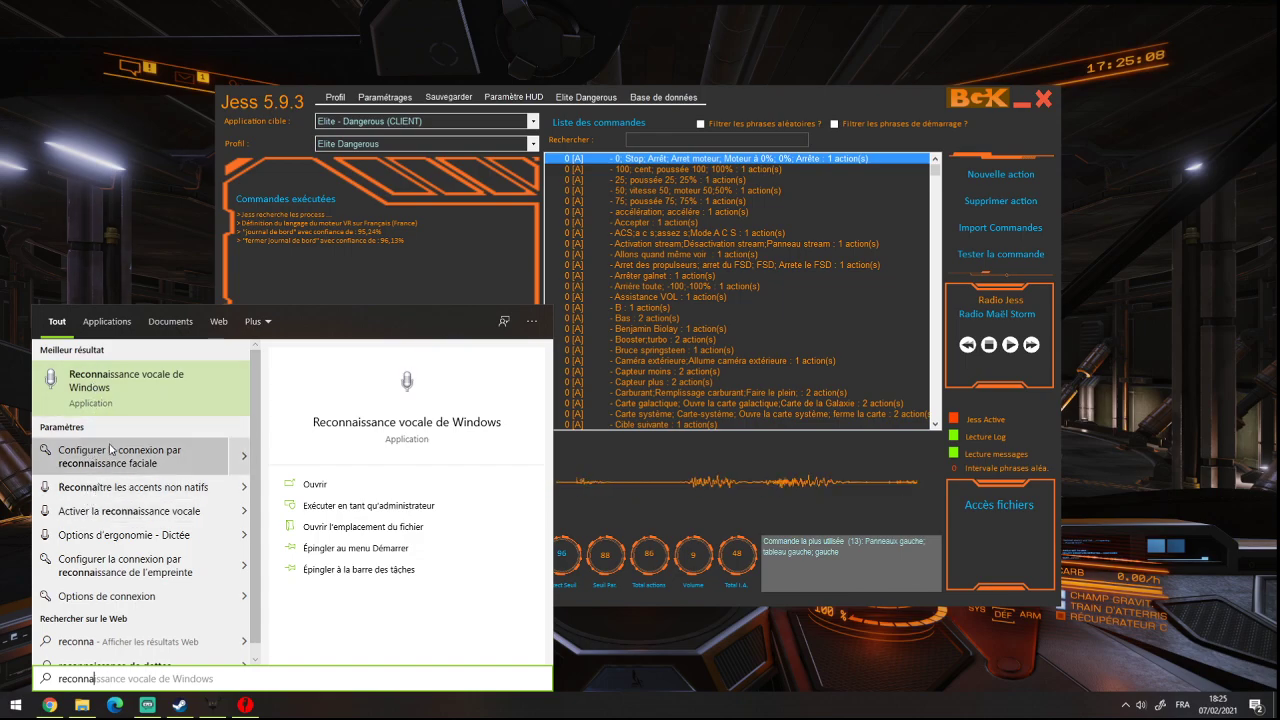
click(118, 398)
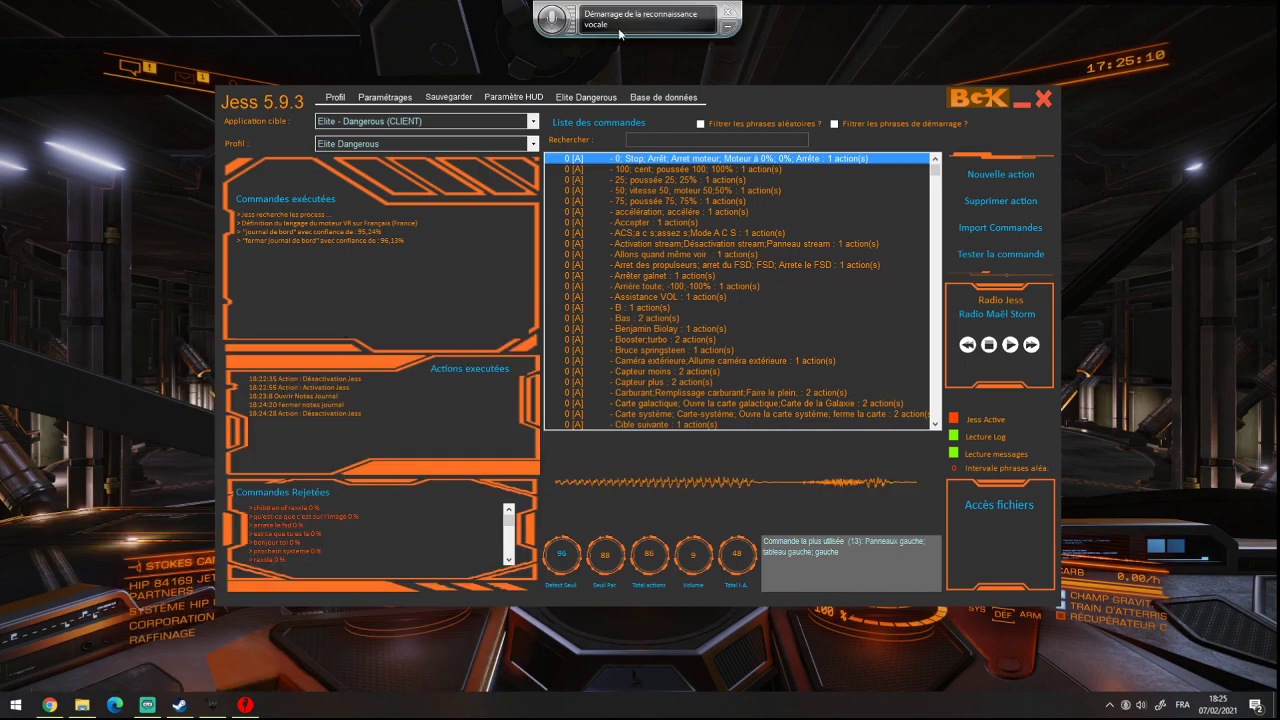
click(728, 27)
click(30, 703)
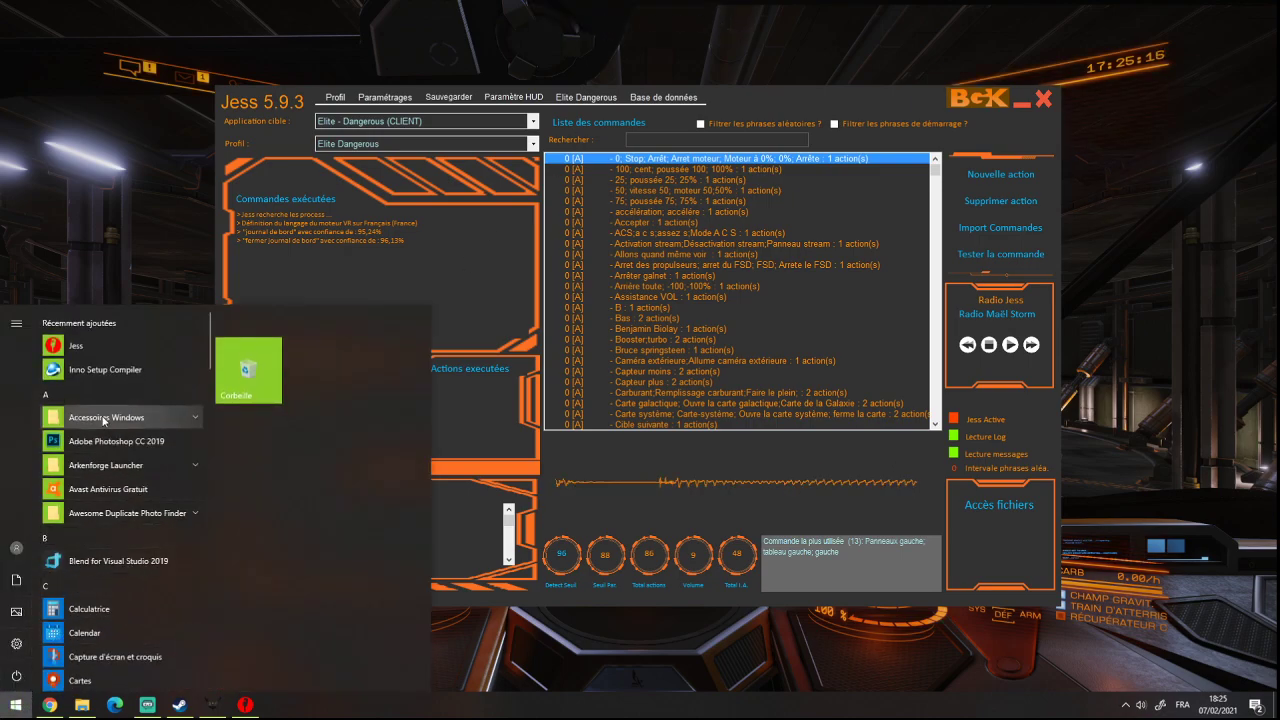
click(580, 519)
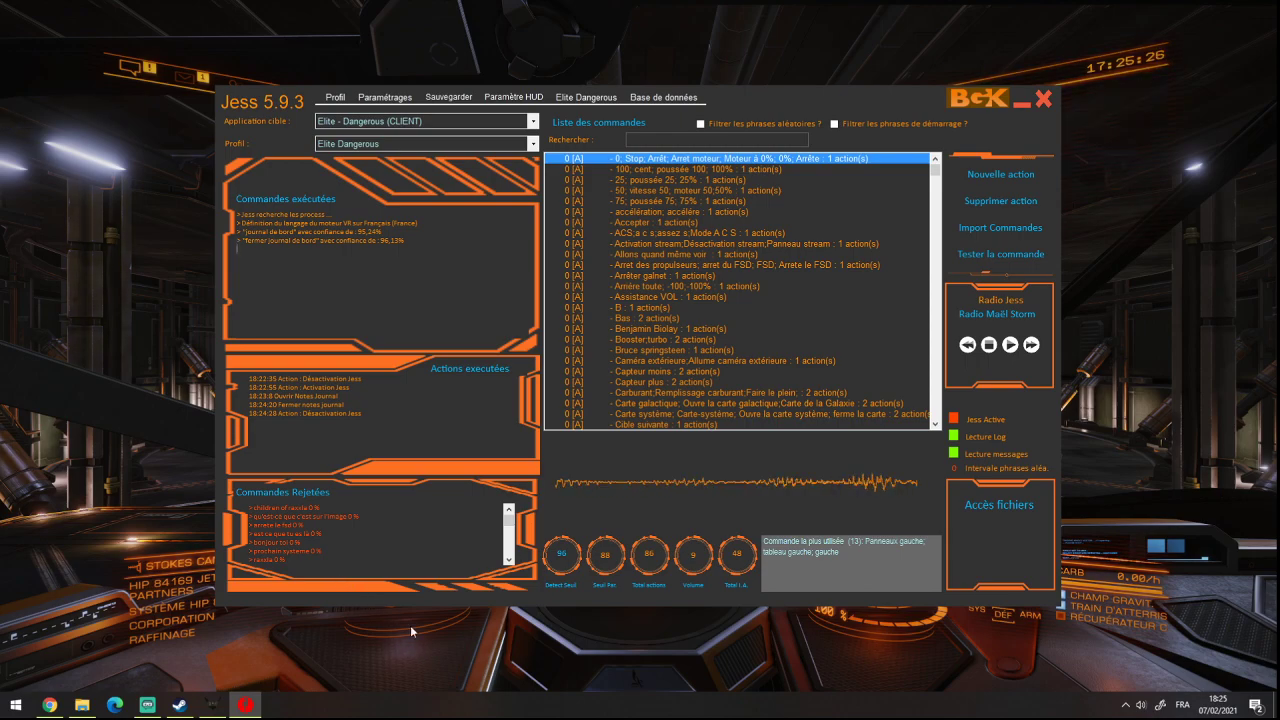
click(15, 707)
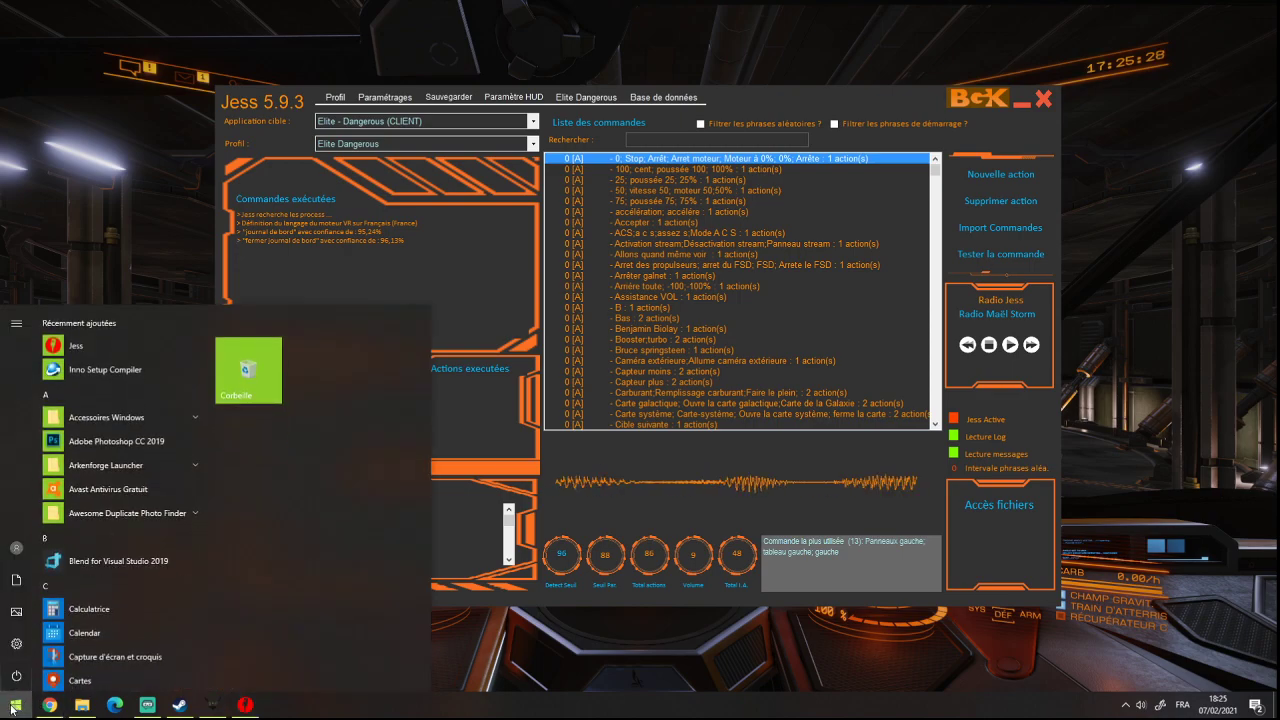
click(15, 707)
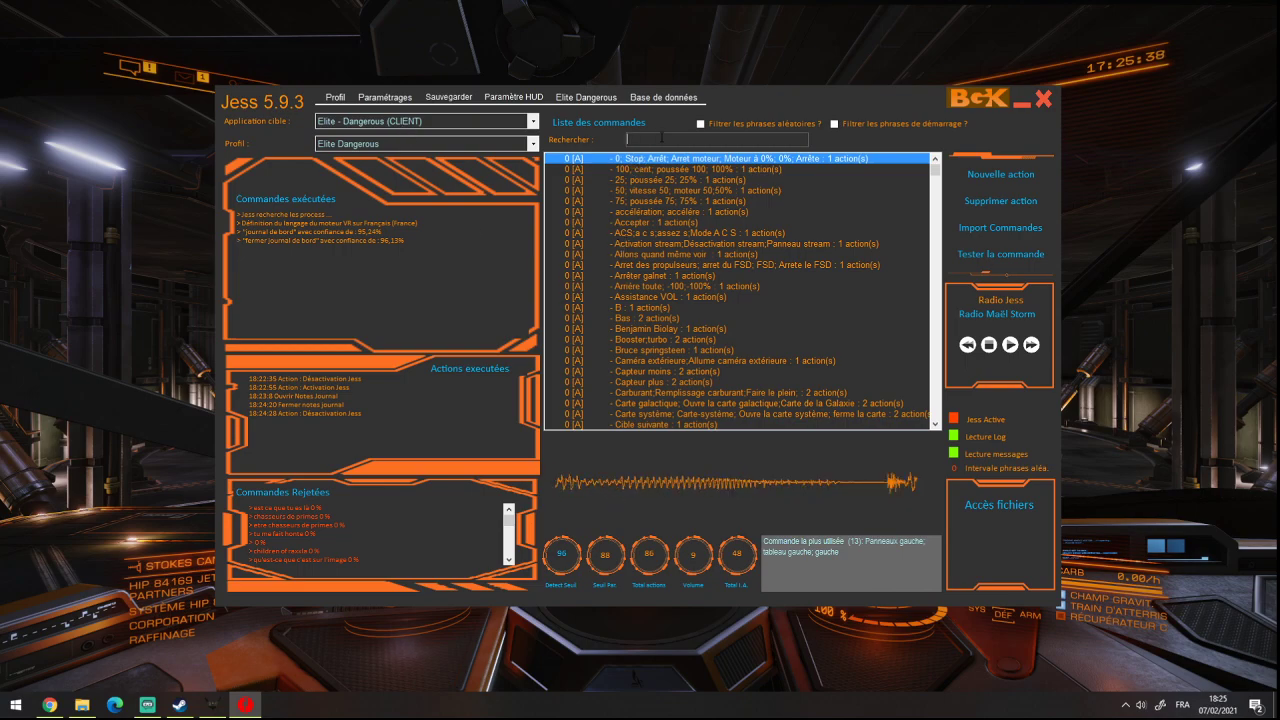
Step: Search the Jess command list for "journa" and open the Ouvrir Notes Journal action of the Journal de bord command
text(journ)
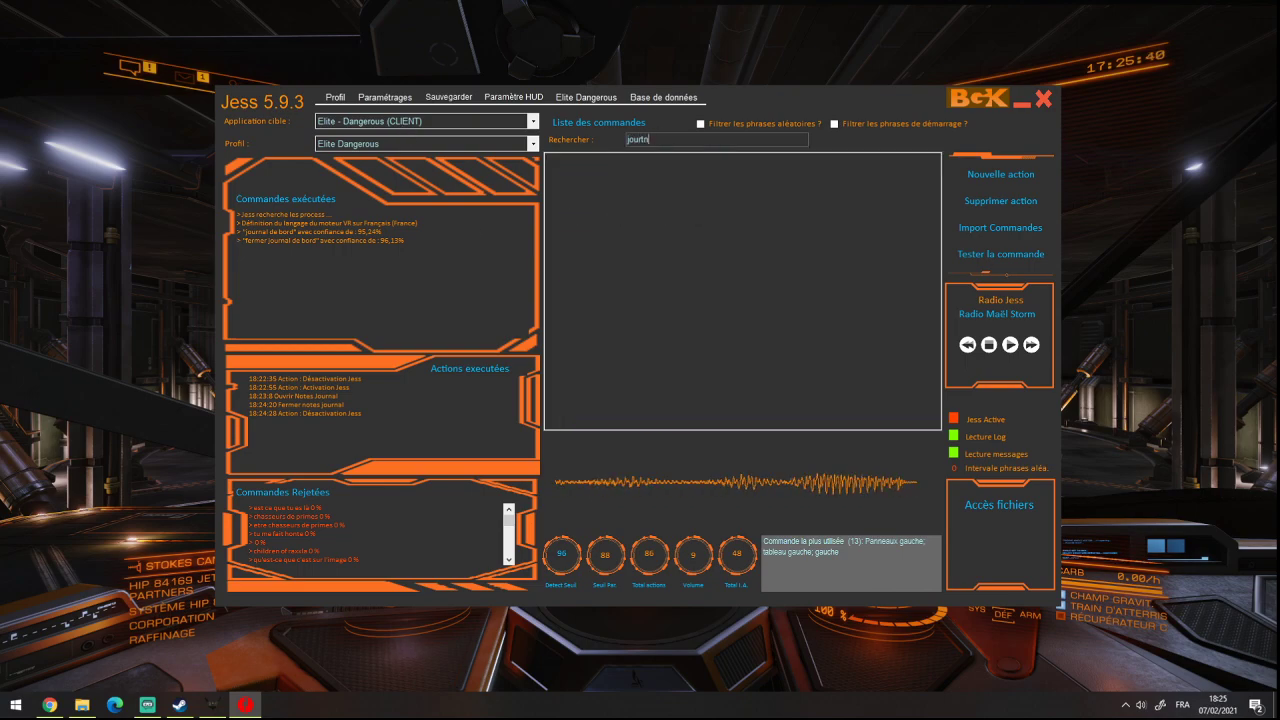
text(a)
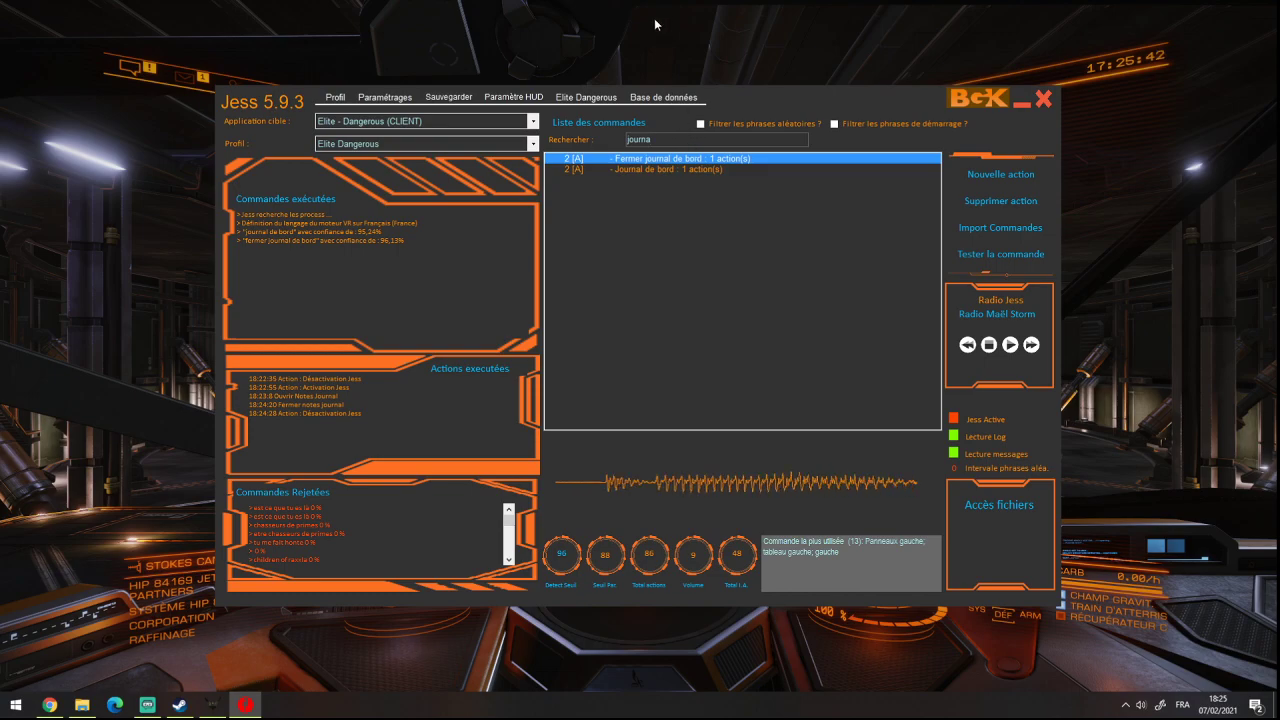
click(622, 169)
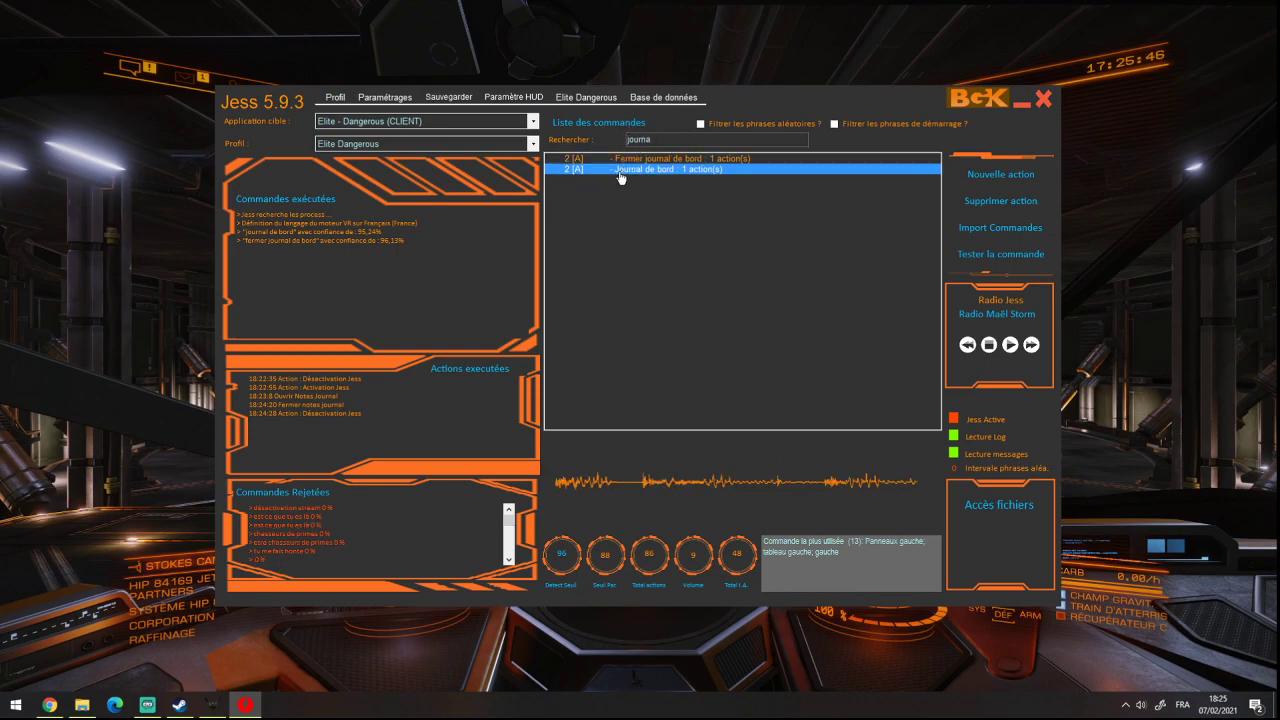
double_click(665, 172)
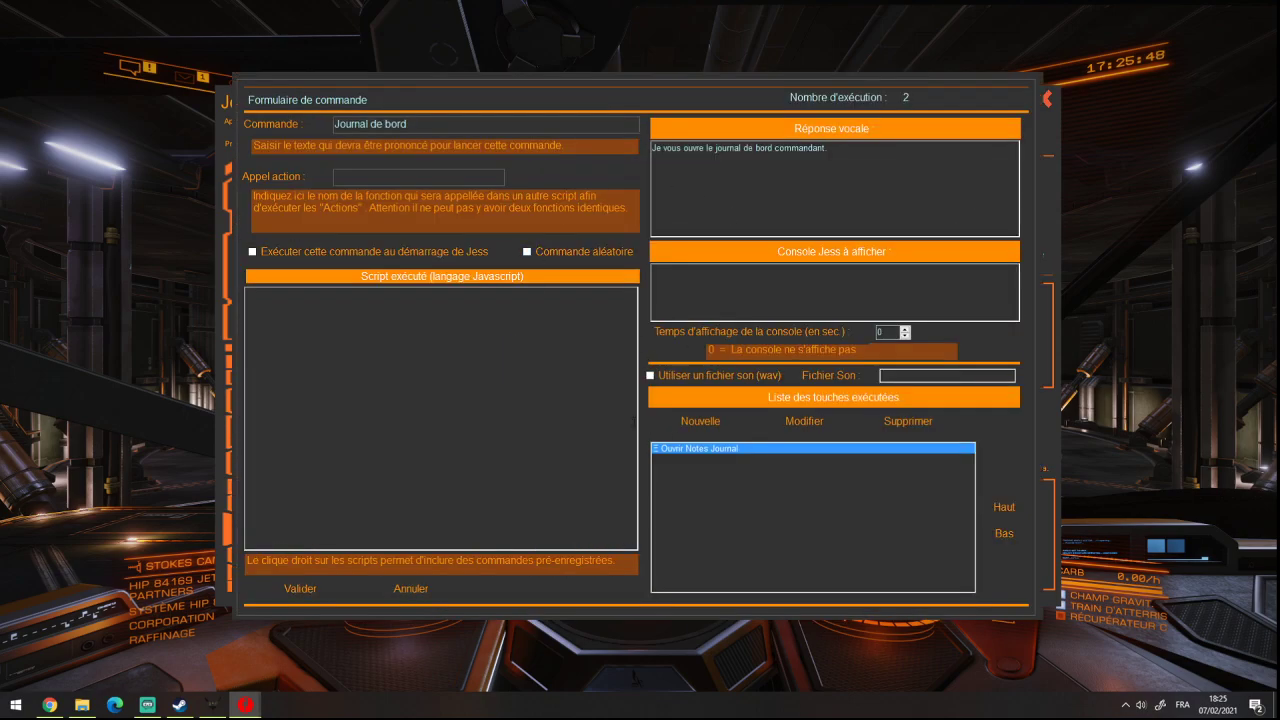
double_click(702, 449)
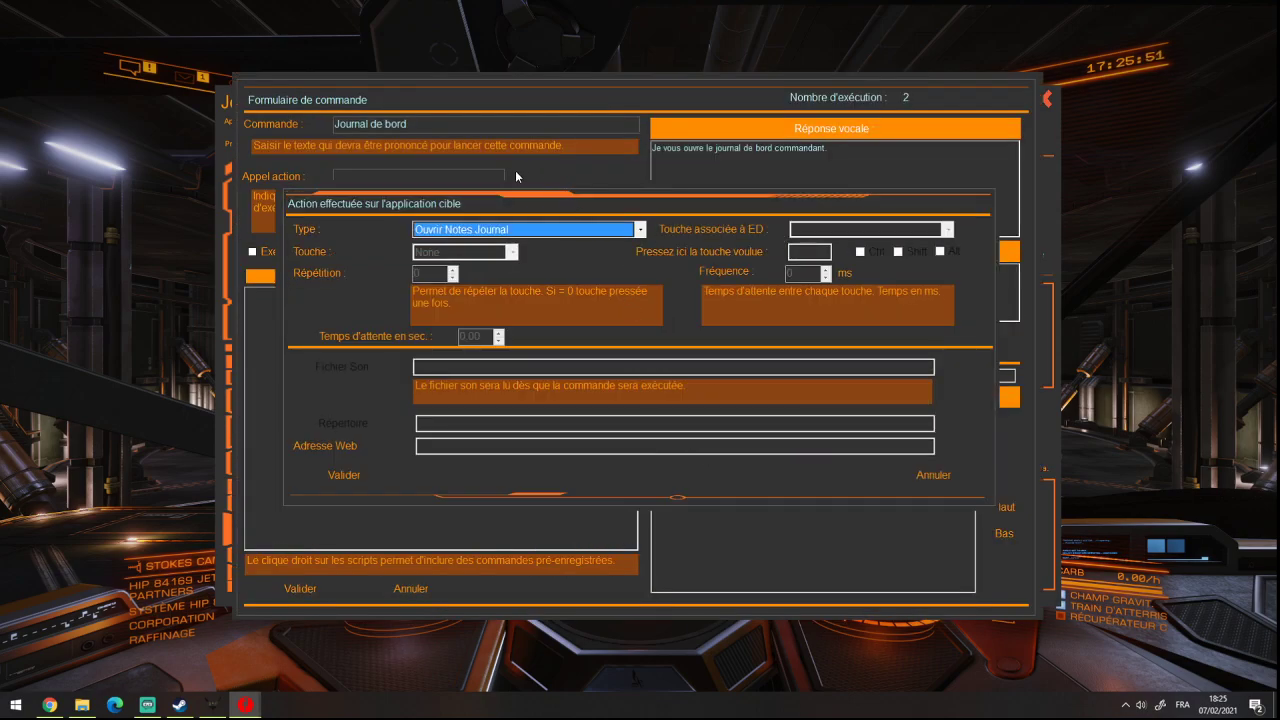
Step: Examine the available action types, keep Ouvrir Notes Journal, and validate the action and command forms
click(440, 224)
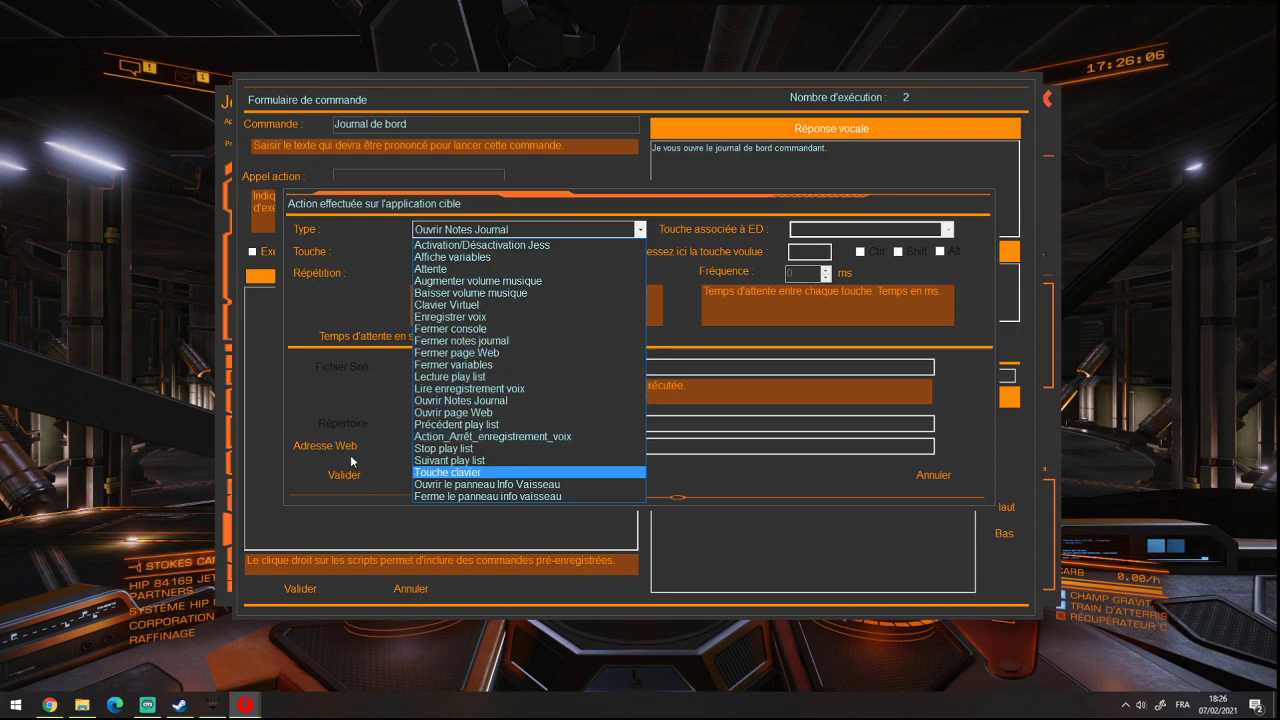
click(371, 404)
click(457, 229)
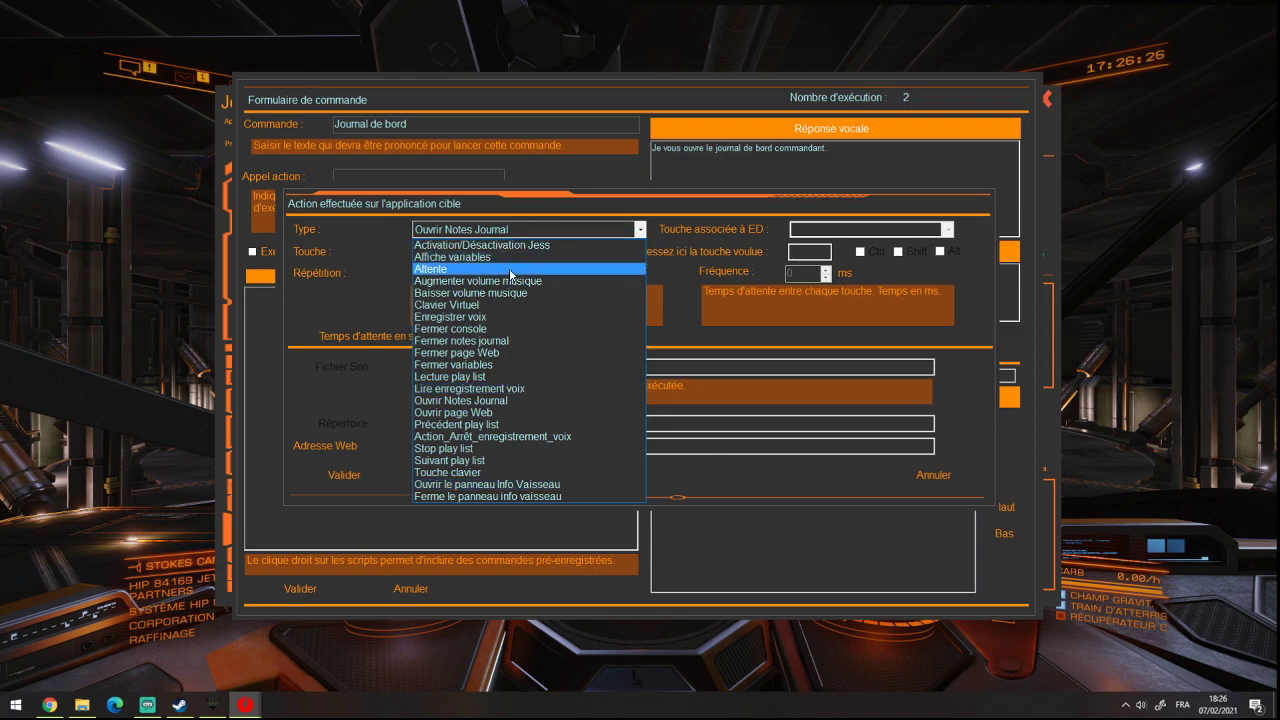
click(319, 486)
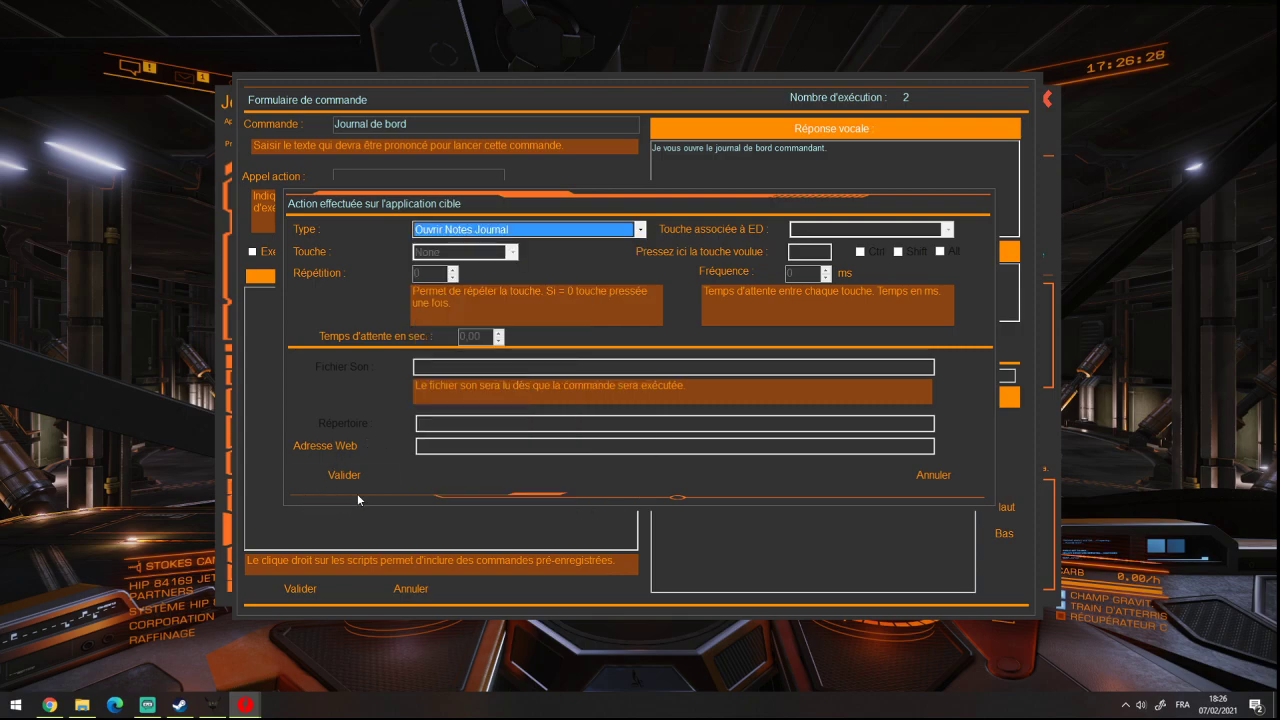
click(344, 474)
click(301, 589)
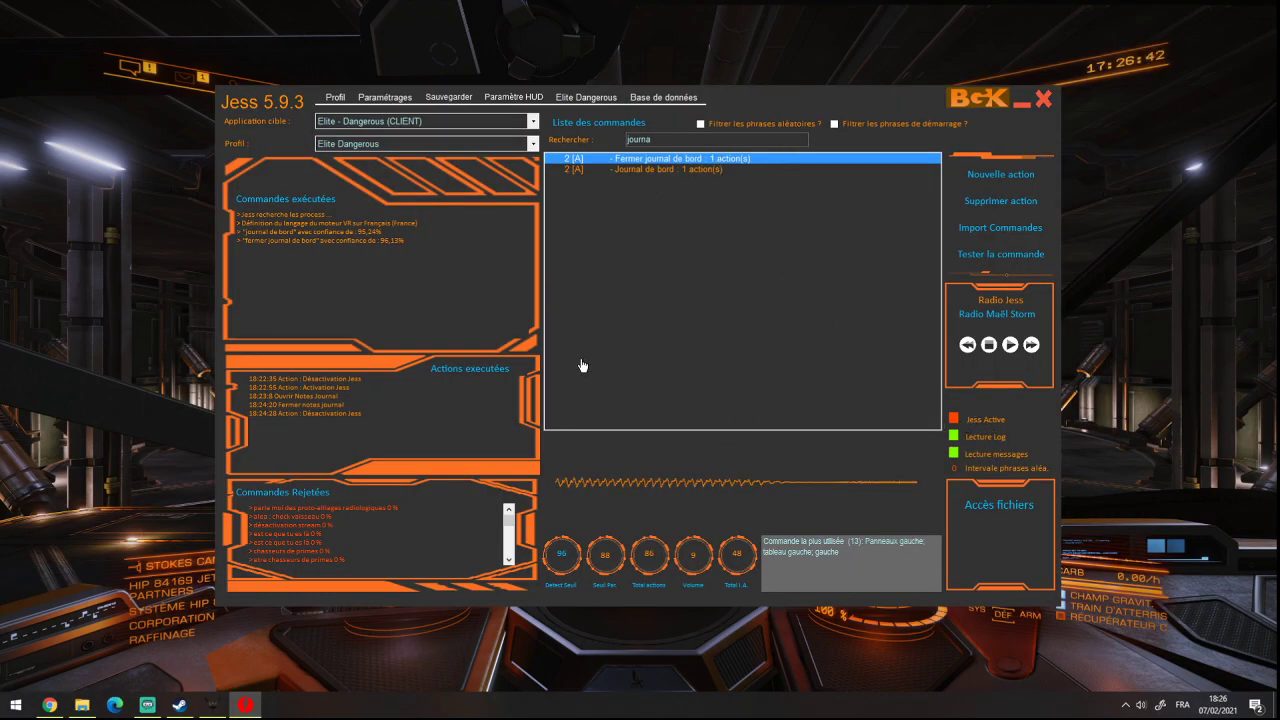
click(120, 437)
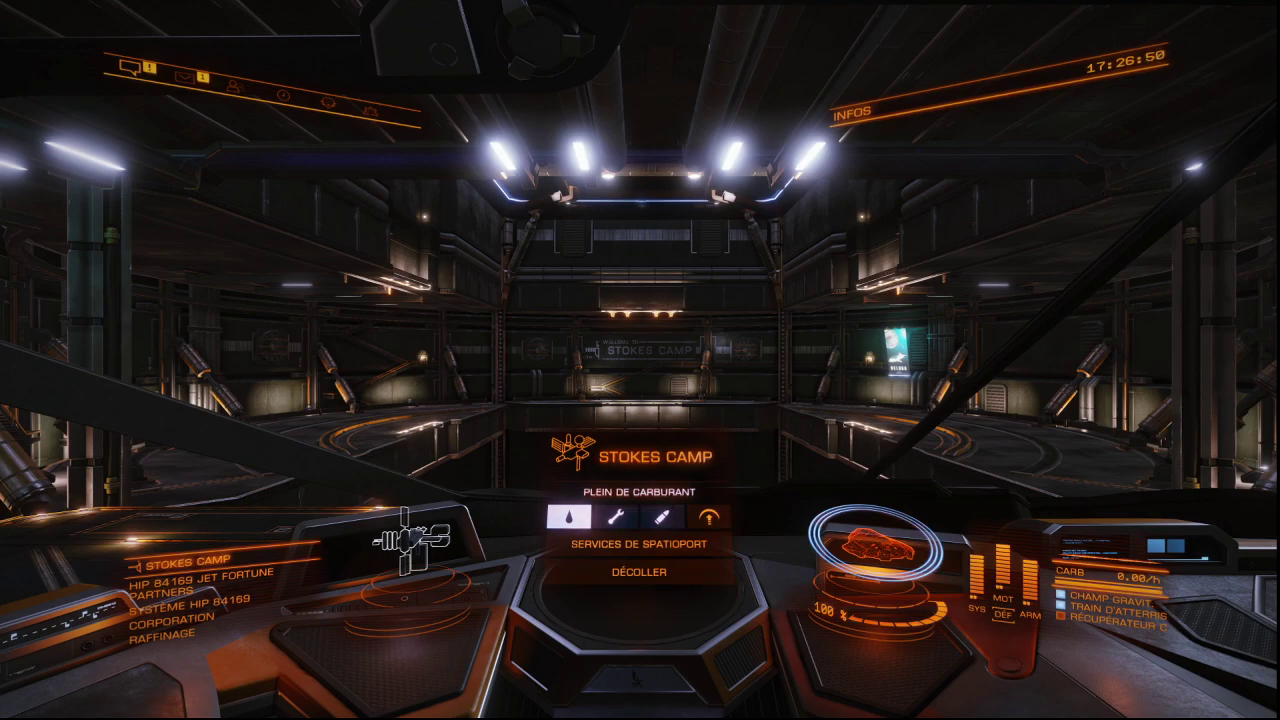
key(alt+Tab)
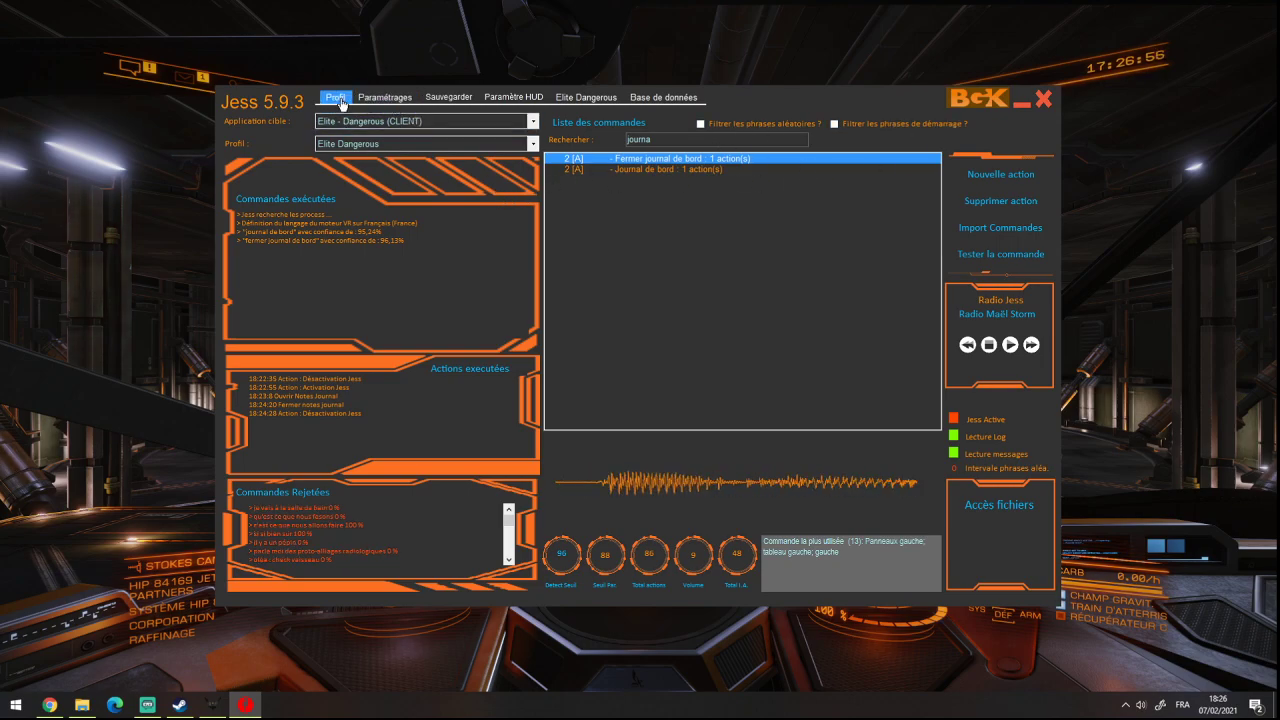
click(385, 97)
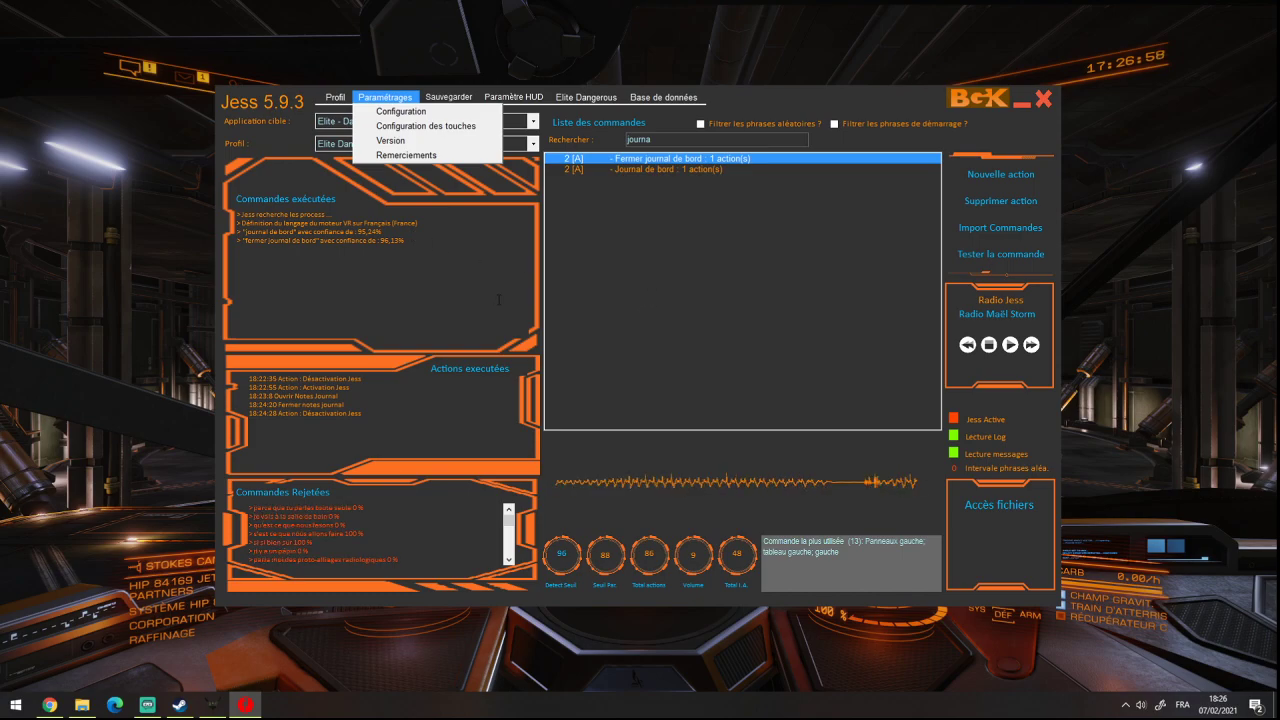
click(534, 349)
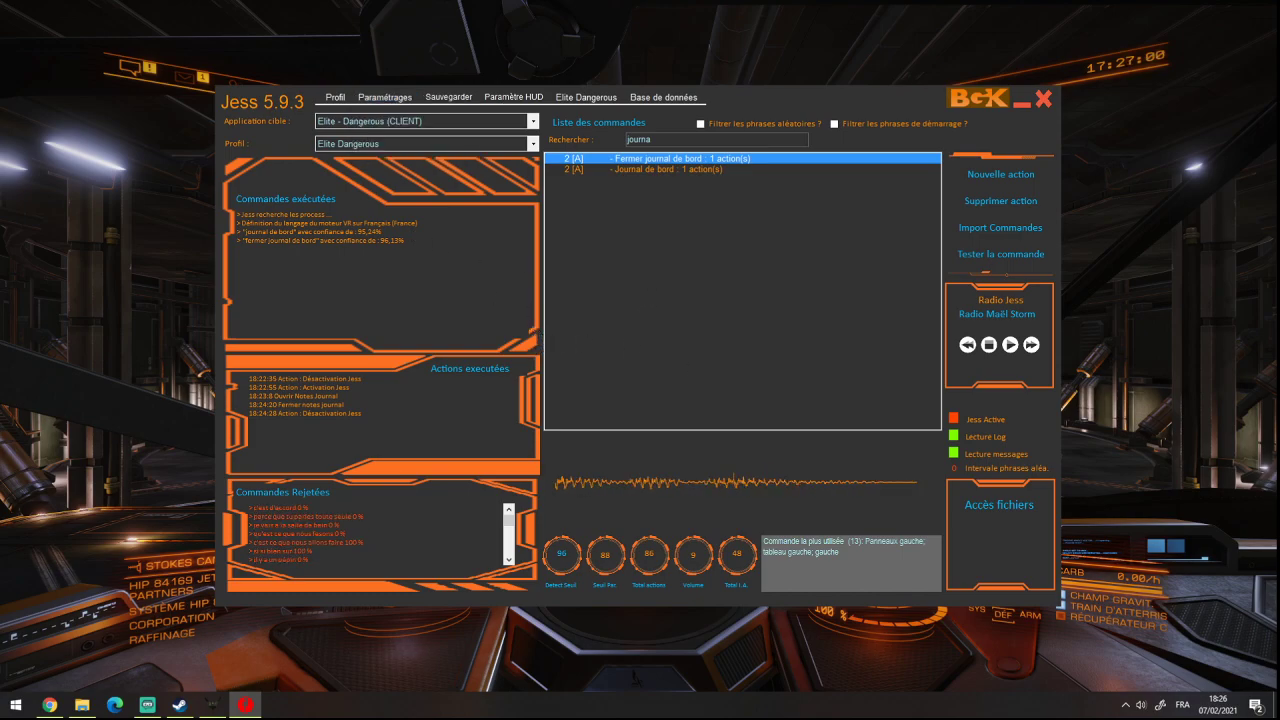